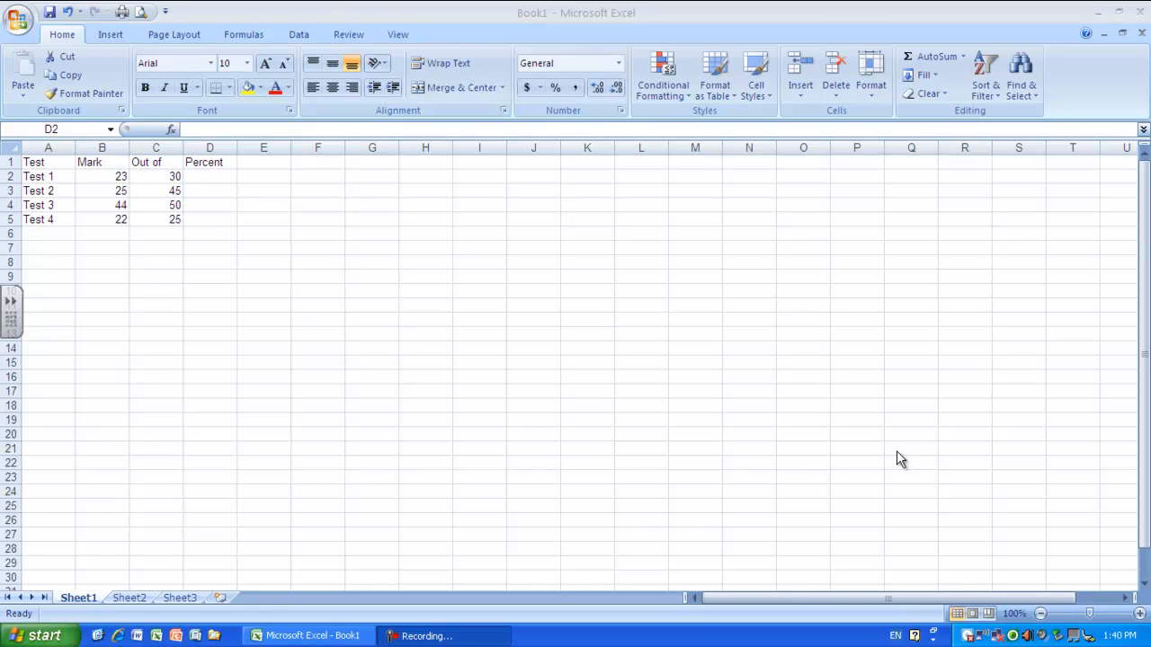
Step: Save the workbook to the Desktop as Excel Marks in Excel Workbook format
{"action": "left_click", "coordinate": [23, 19]}
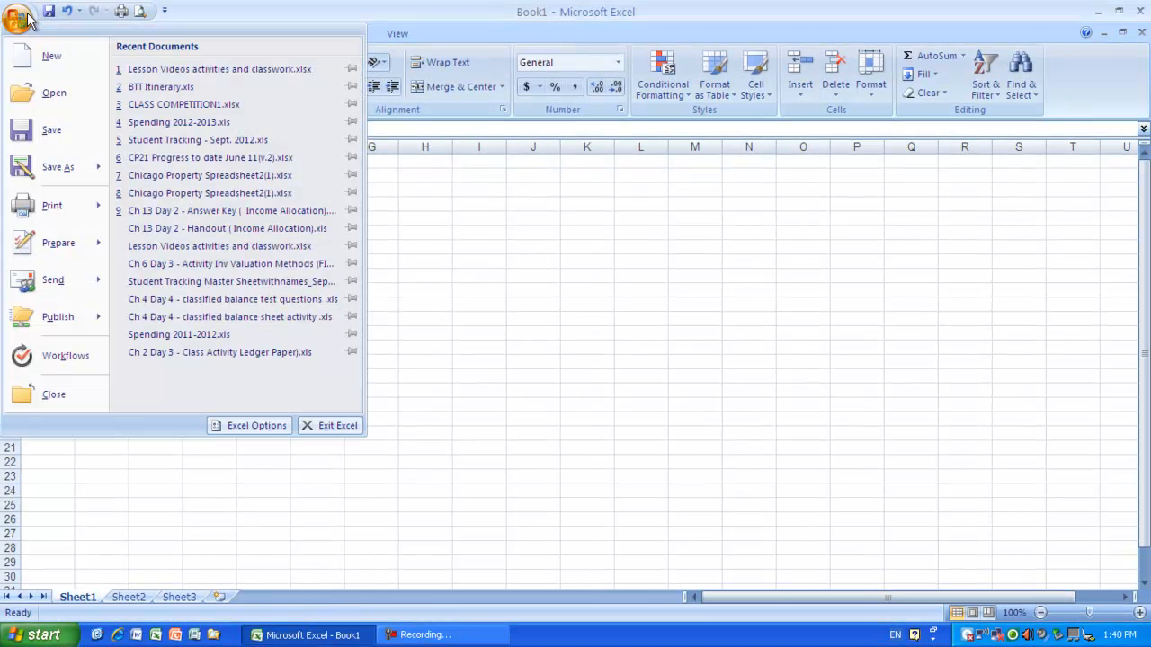
{"action": "left_click", "coordinate": [80, 170]}
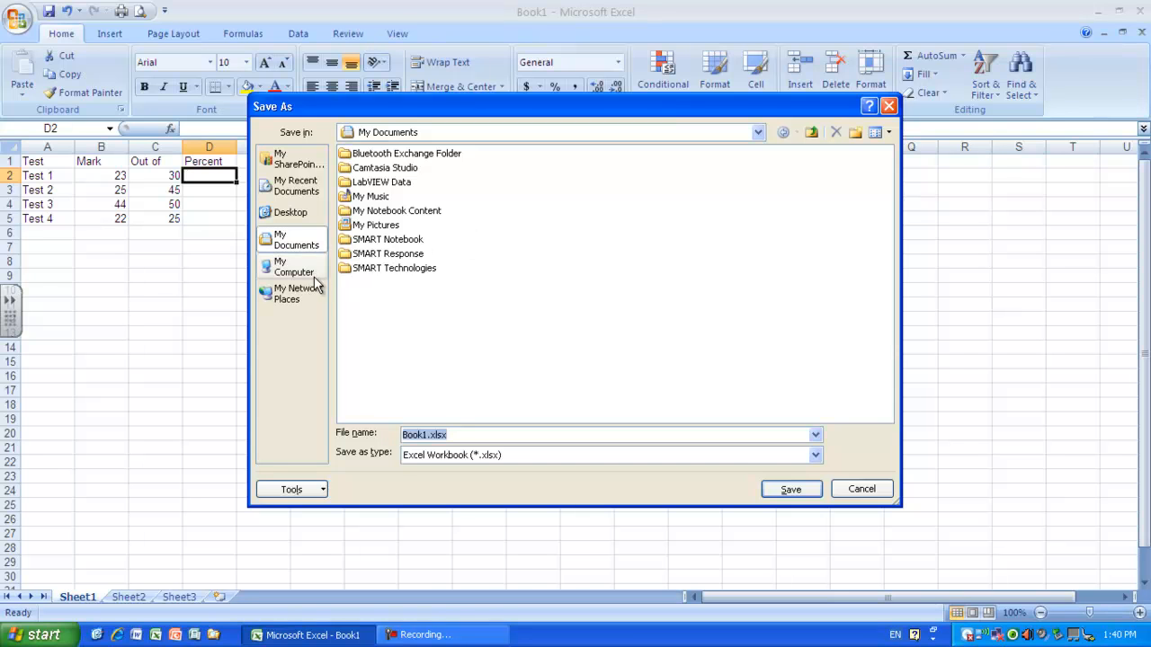
{"action": "left_click", "coordinate": [304, 214]}
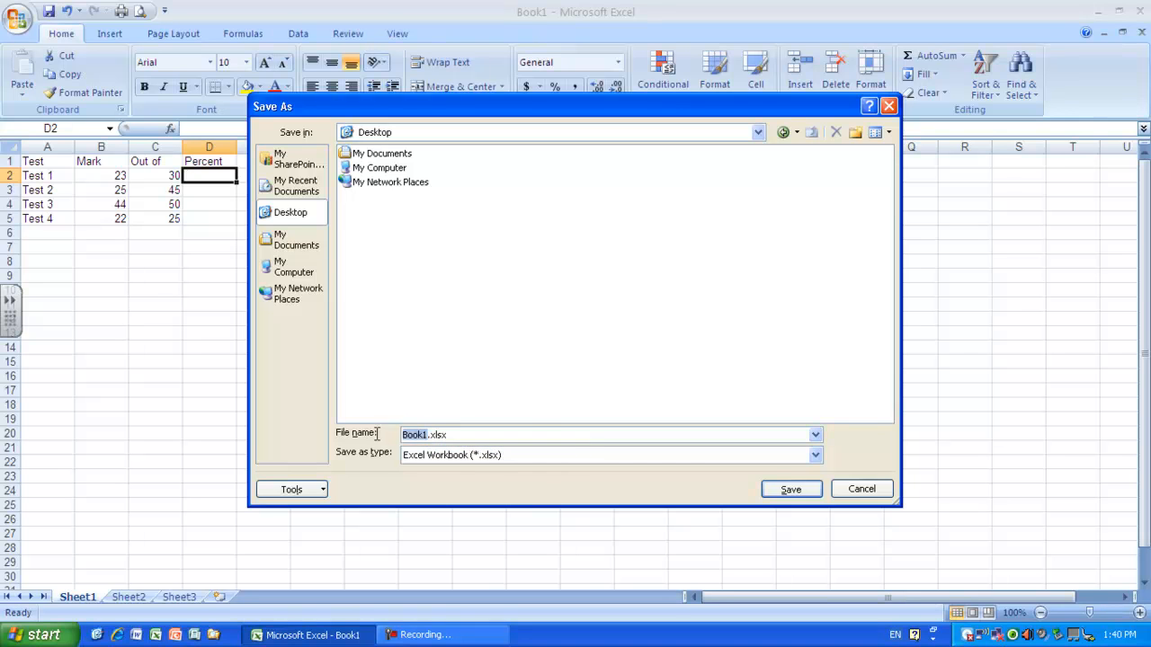
{"action": "type", "text": "Excel Marks"}
{"action": "left_click", "coordinate": [812, 490]}
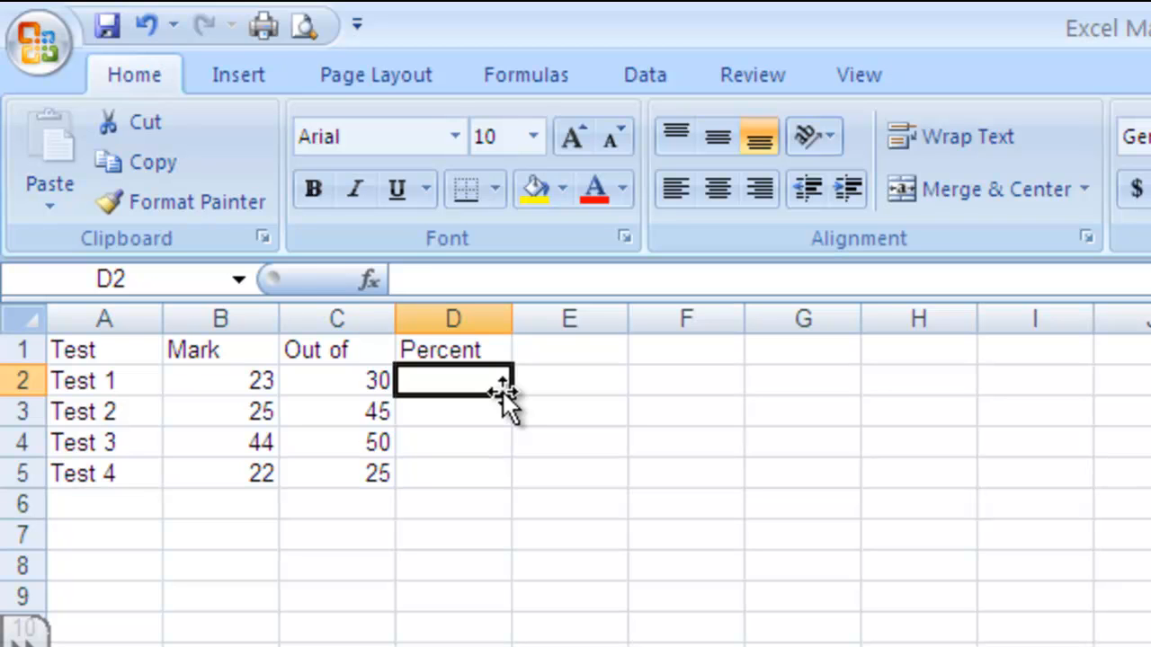
Step: Calculate the Test 1 percentage in D2 with the formula =B2/C2
{"action": "type", "text": "="}
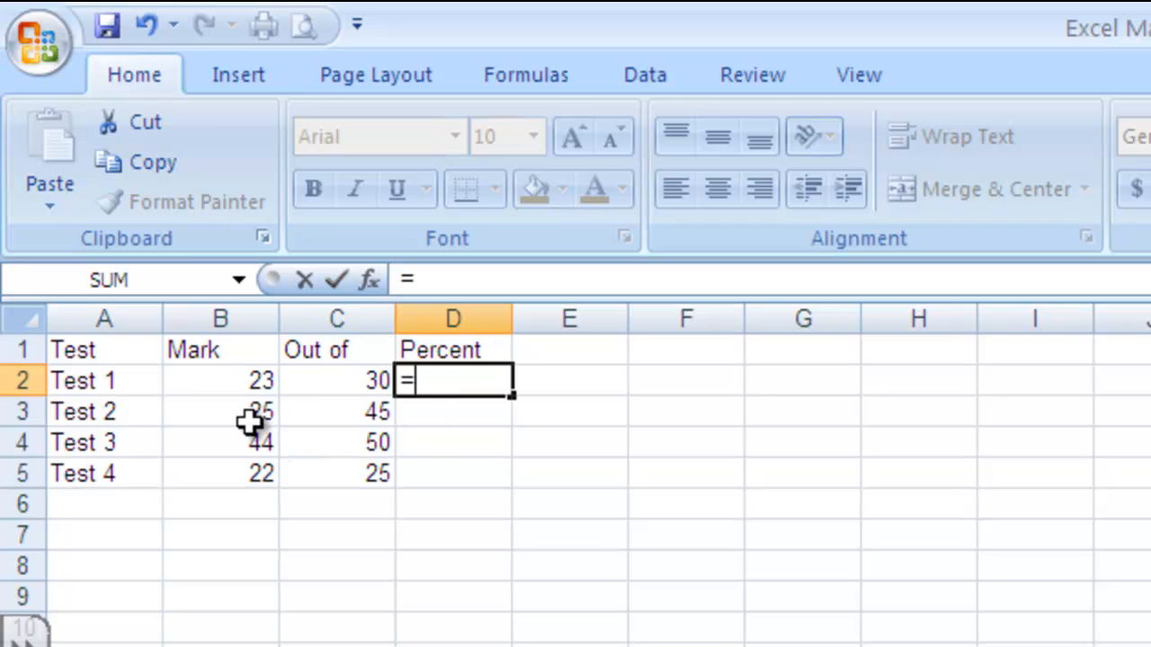
{"action": "left_click", "coordinate": [250, 381]}
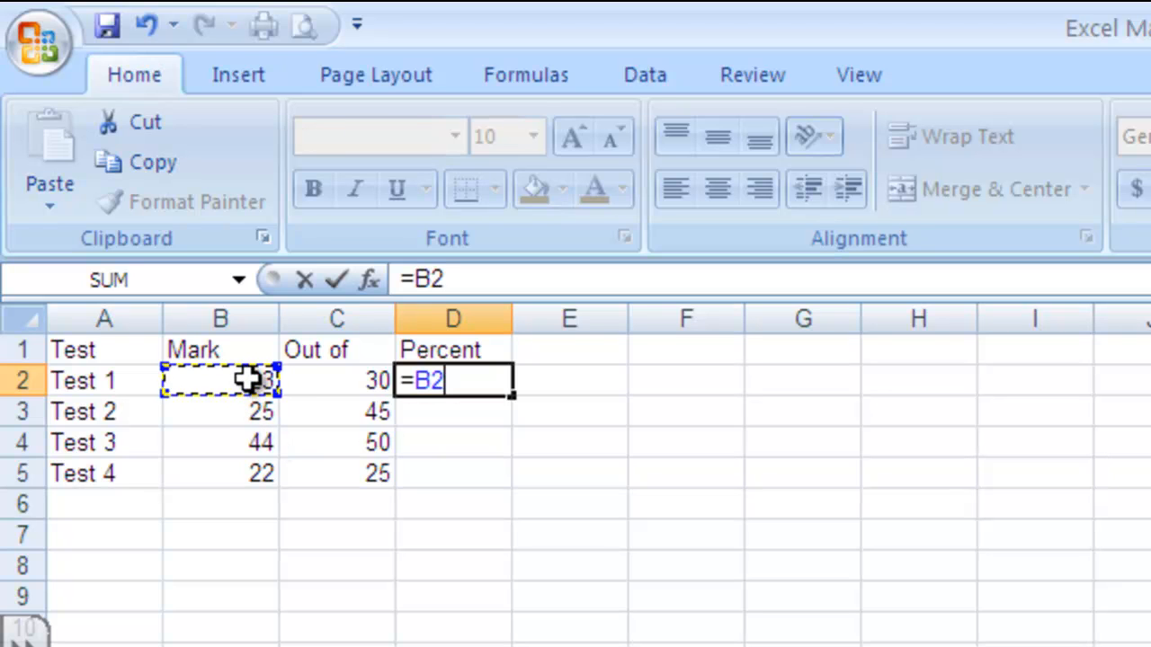
{"action": "type", "text": "/"}
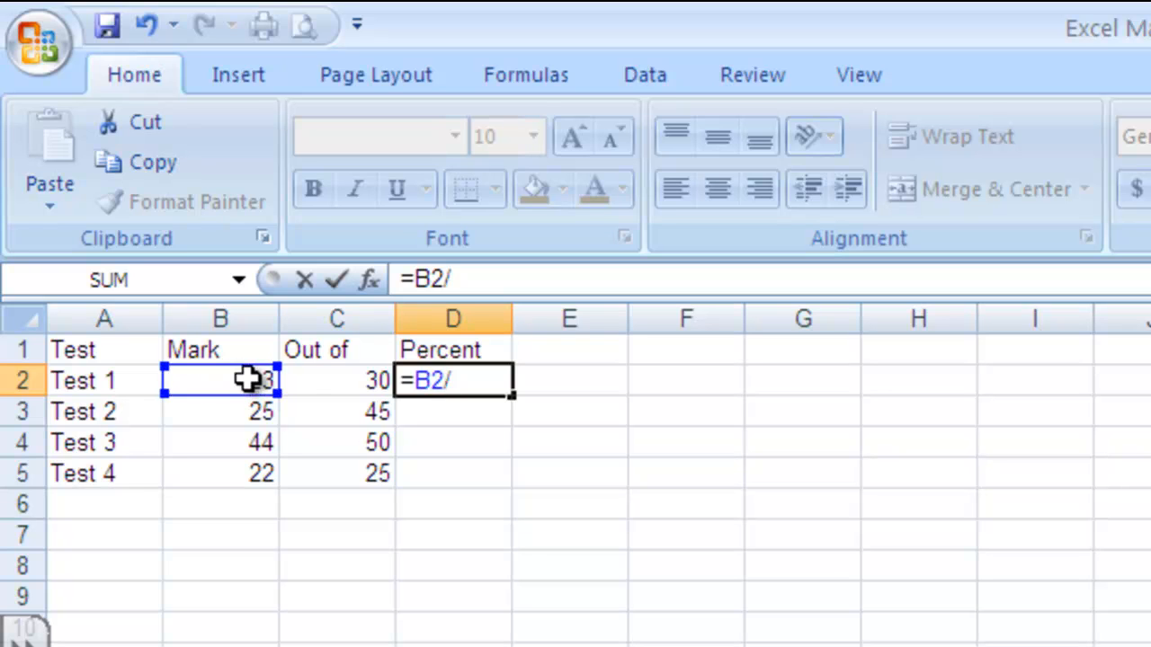
{"action": "left_click", "coordinate": [343, 385]}
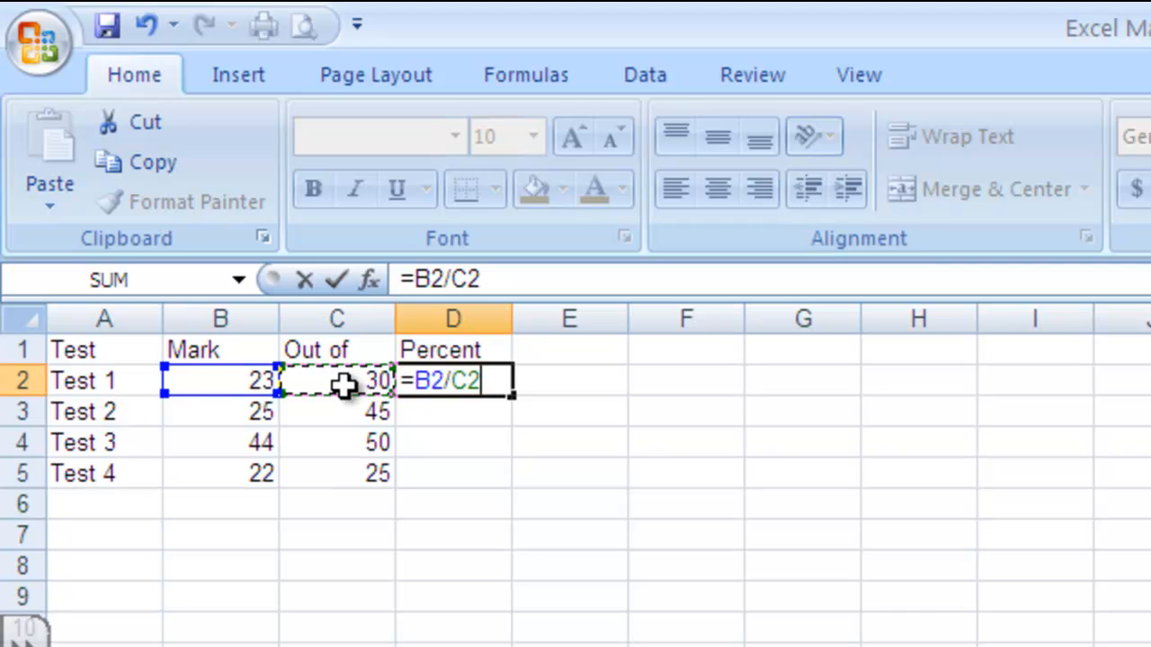
{"action": "key", "text": "Return"}
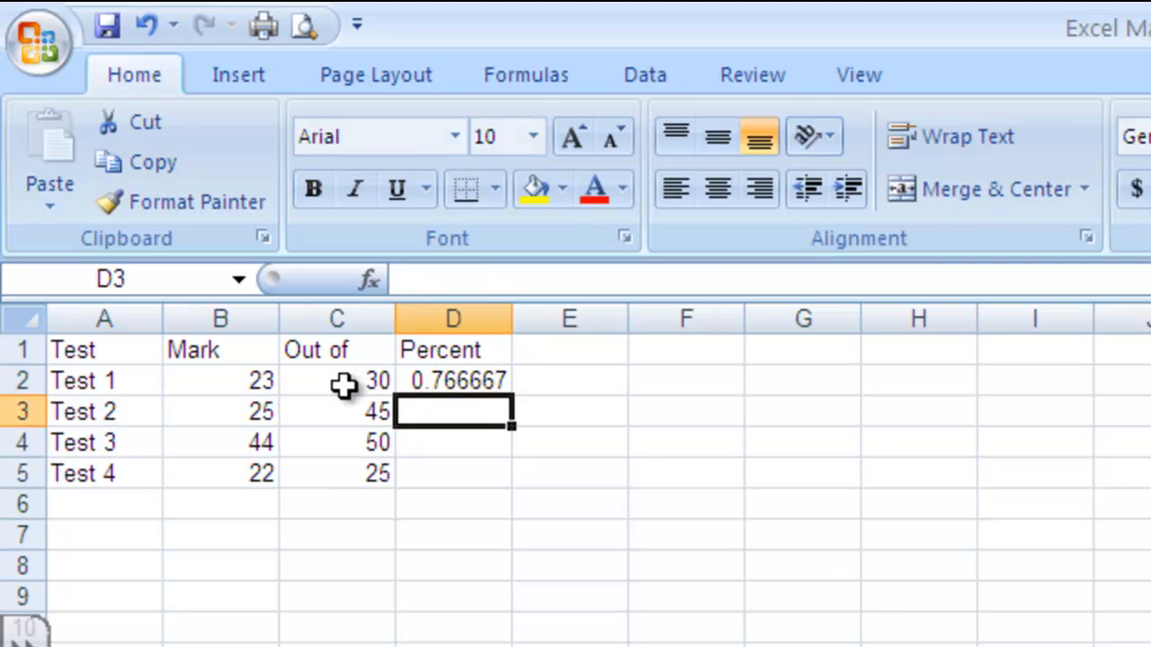
Step: Clear the percentage formula from cell D2
{"action": "left_click", "coordinate": [487, 383]}
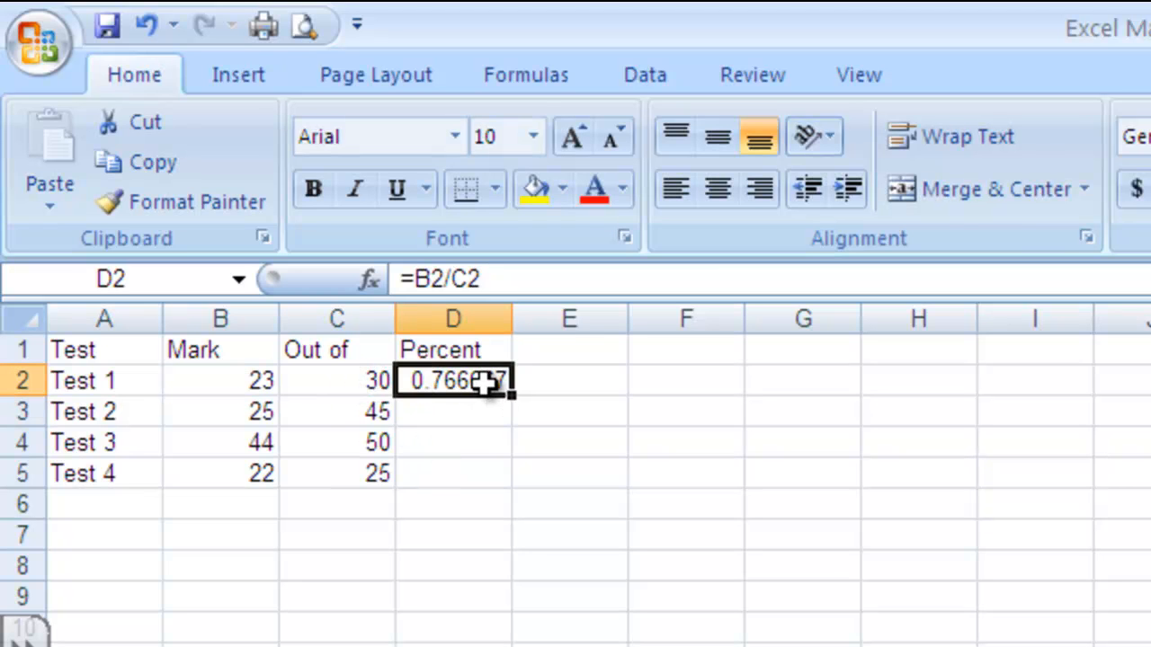
{"action": "key", "text": "Delete"}
{"action": "left_click", "coordinate": [455, 442]}
Step: Enter a formula in D2 that divides the Test 1 mark by its total, =B2/C2
{"action": "left_click", "coordinate": [473, 385]}
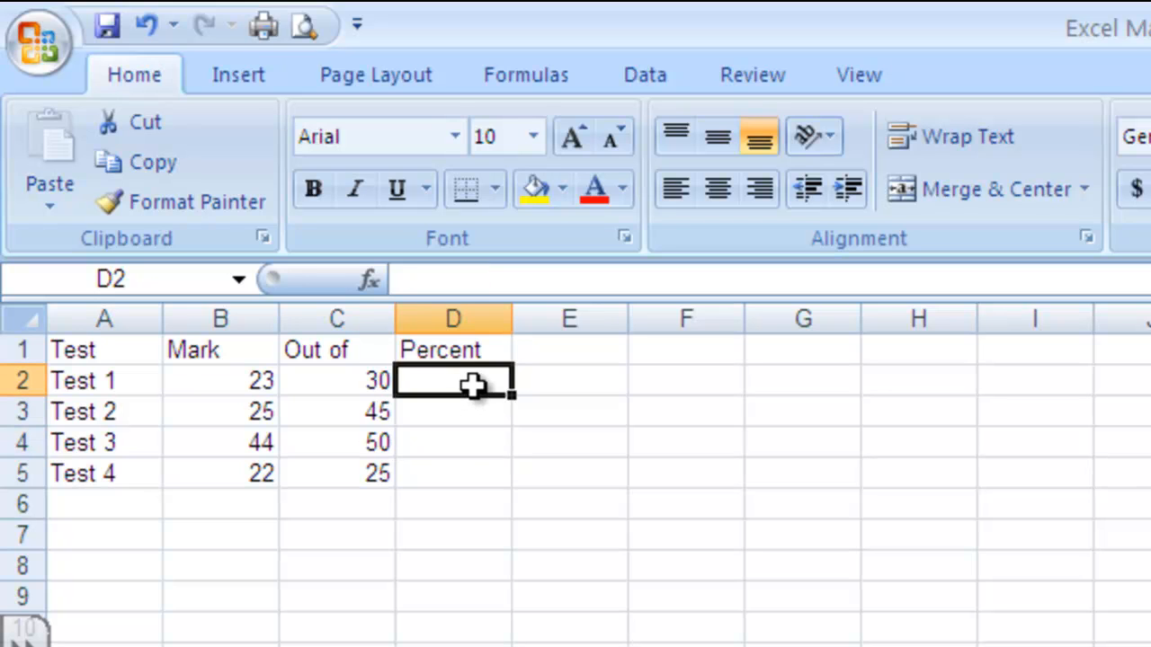
{"action": "type", "text": "="}
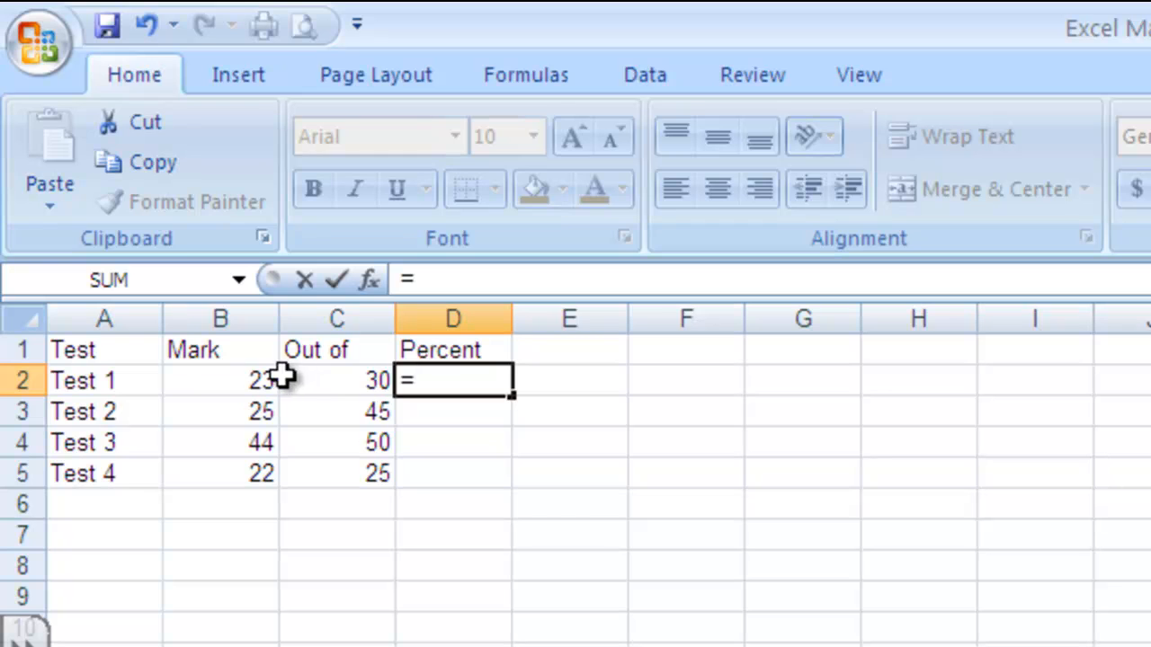
{"action": "left_click", "coordinate": [249, 384]}
{"action": "type", "text": "/"}
{"action": "left_click", "coordinate": [328, 385]}
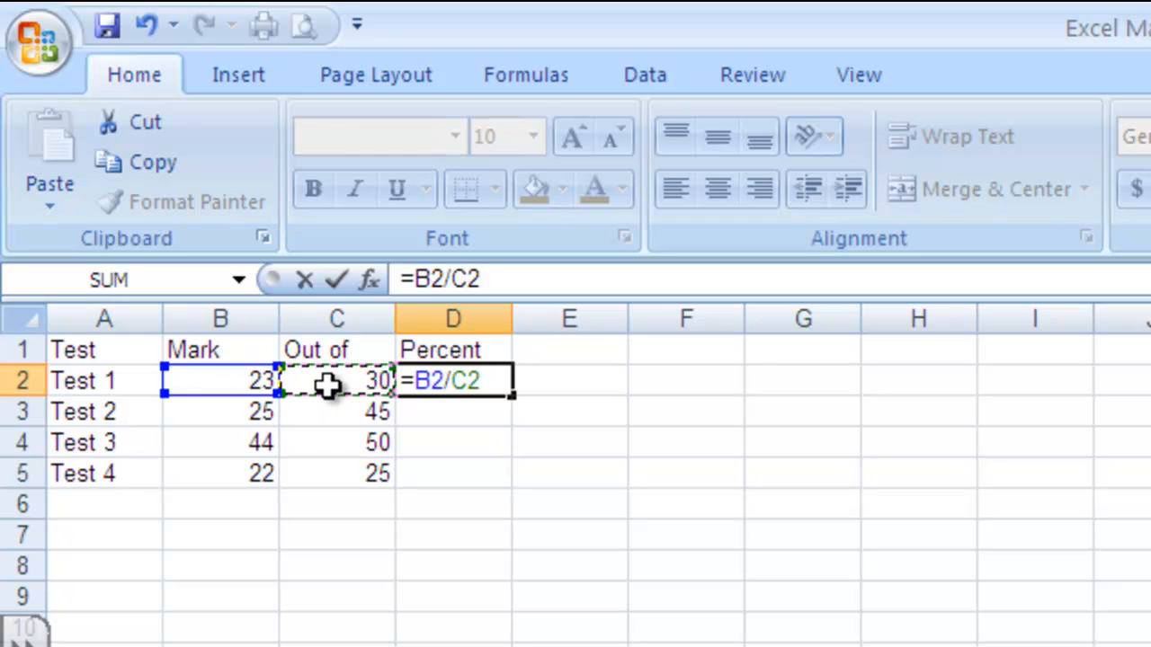
{"action": "key", "text": "Return"}
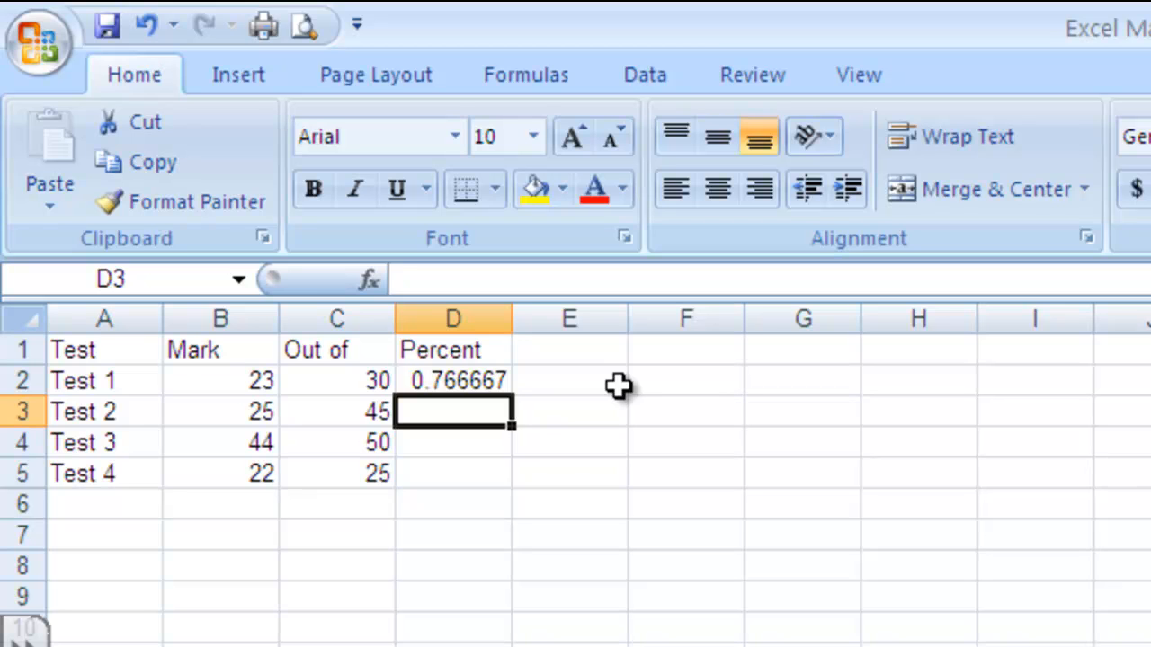
Step: Test the recalculation by changing the Test 1 mark in B2 to 30, and restore it to 23
{"action": "left_click", "coordinate": [198, 381]}
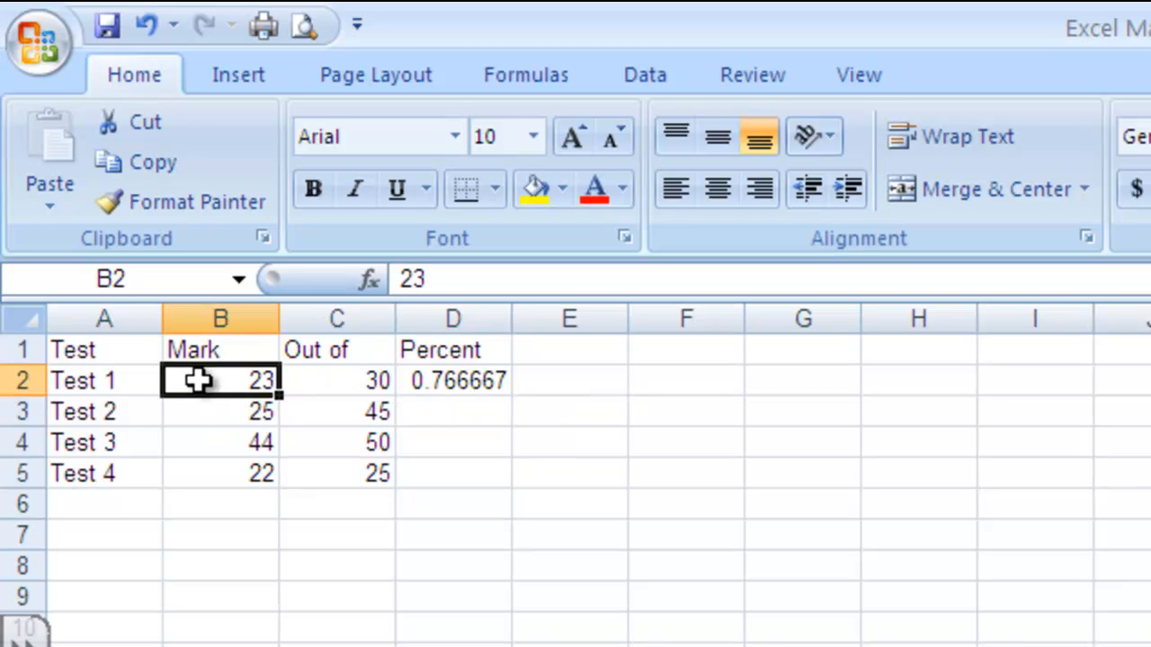
{"action": "type", "text": "30"}
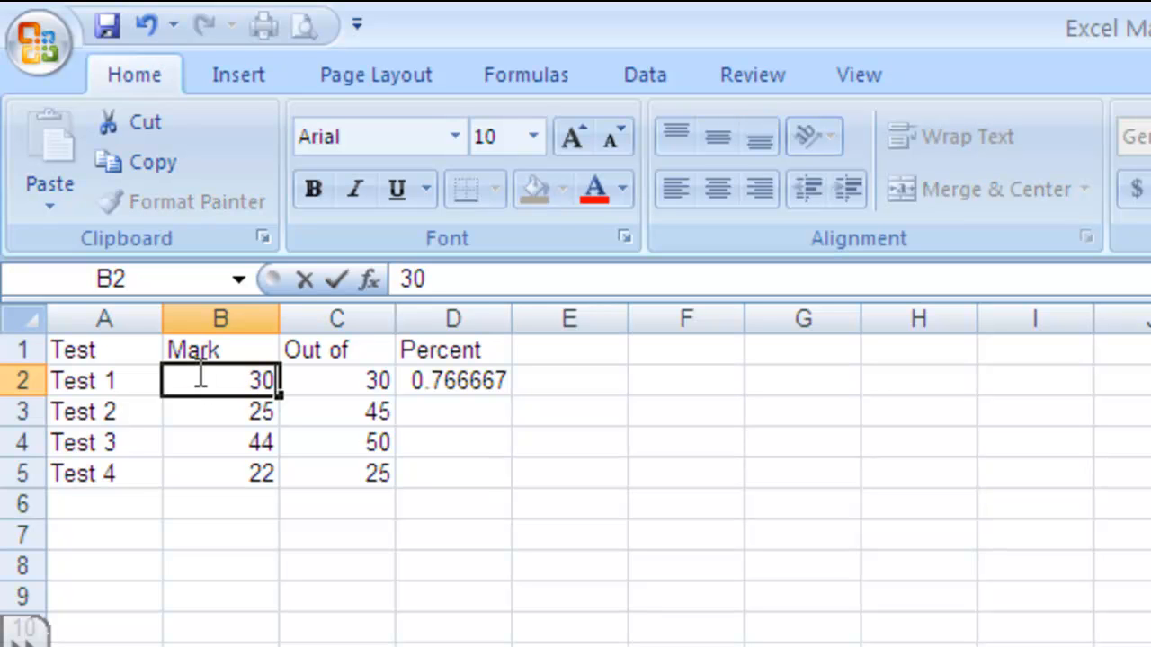
{"action": "key", "text": "Return"}
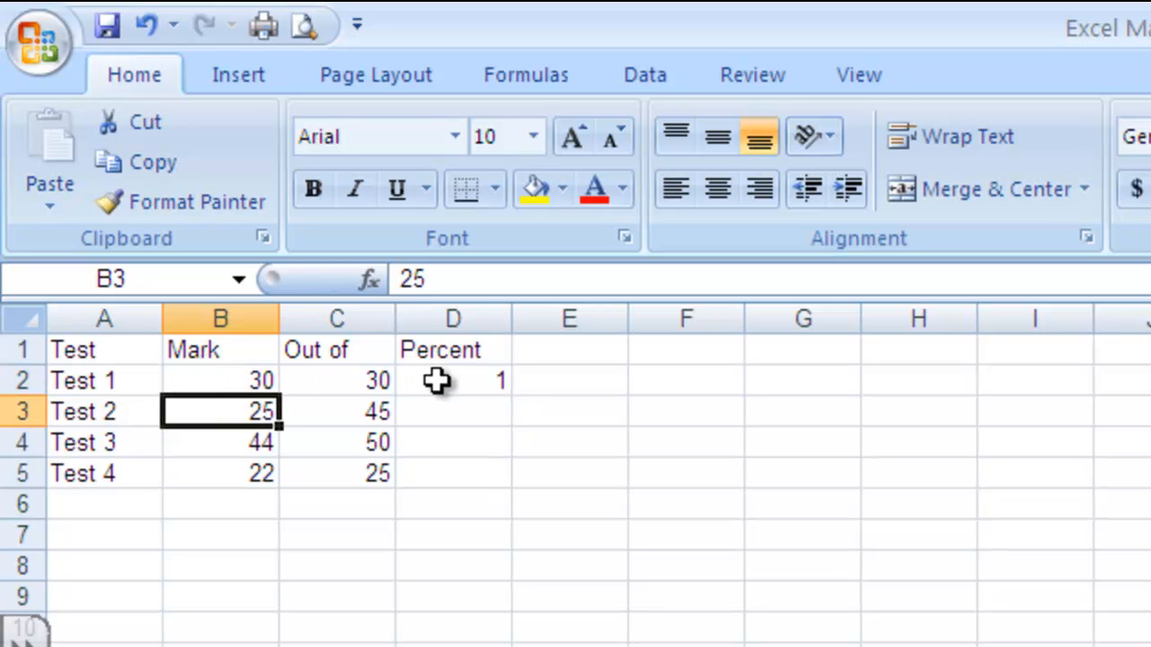
{"action": "left_click", "coordinate": [259, 380]}
{"action": "type", "text": "23"}
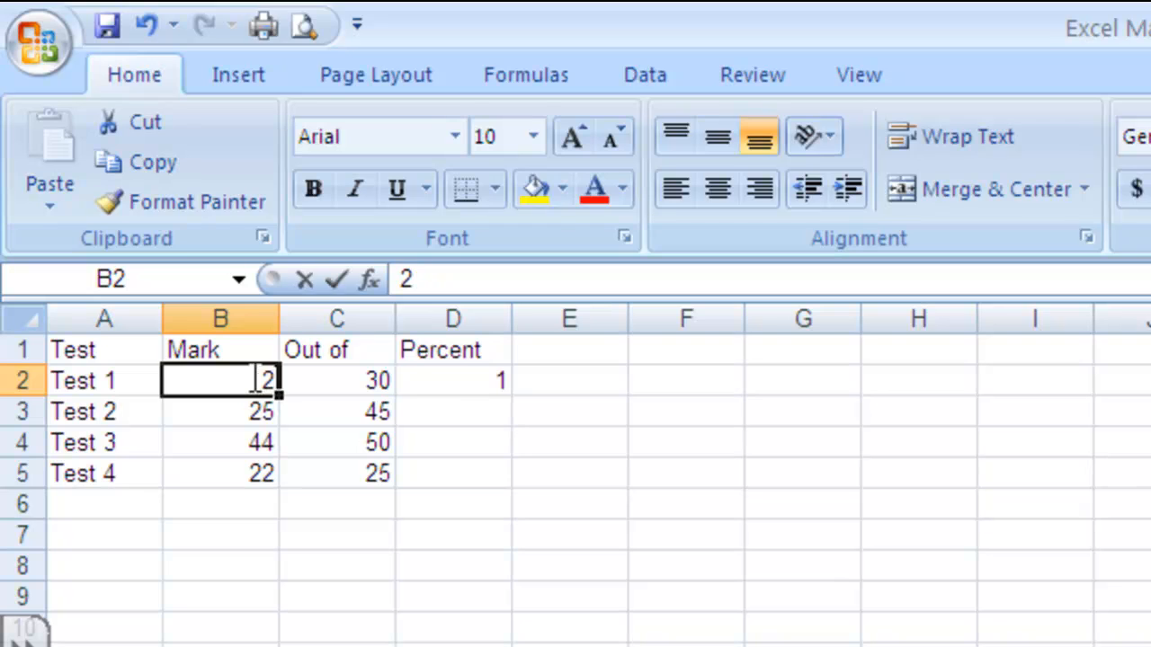
{"action": "left_click", "coordinate": [652, 435]}
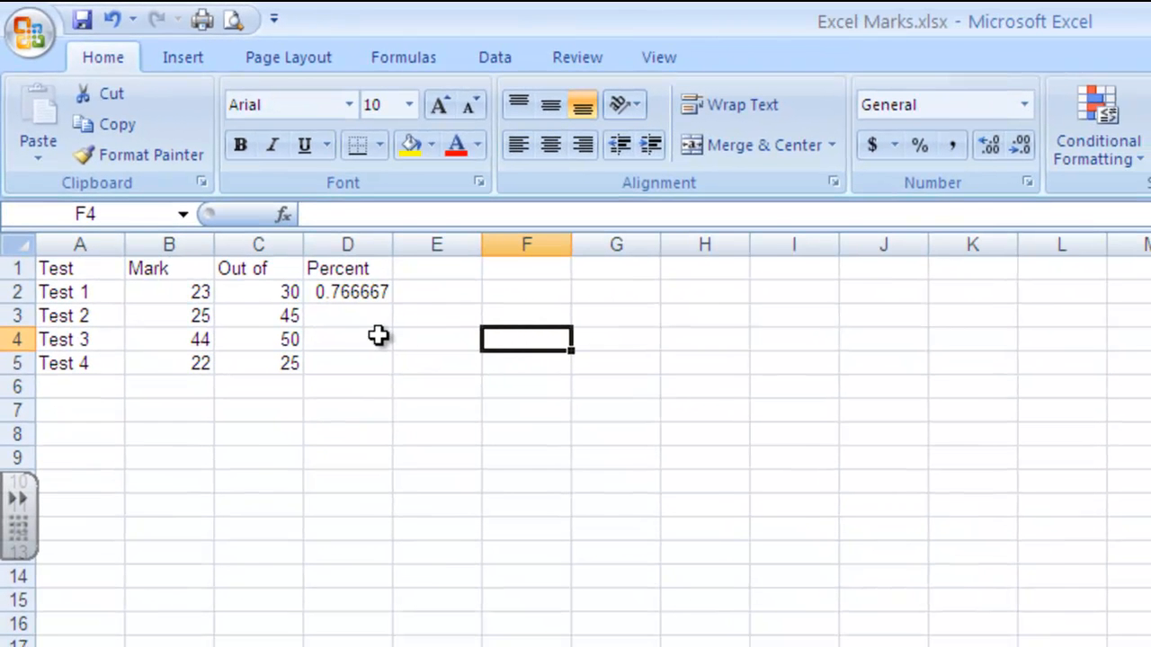
Step: Enter an asterisk in the empty cell J3 to show the multiplication symbol
{"action": "left_click", "coordinate": [922, 322]}
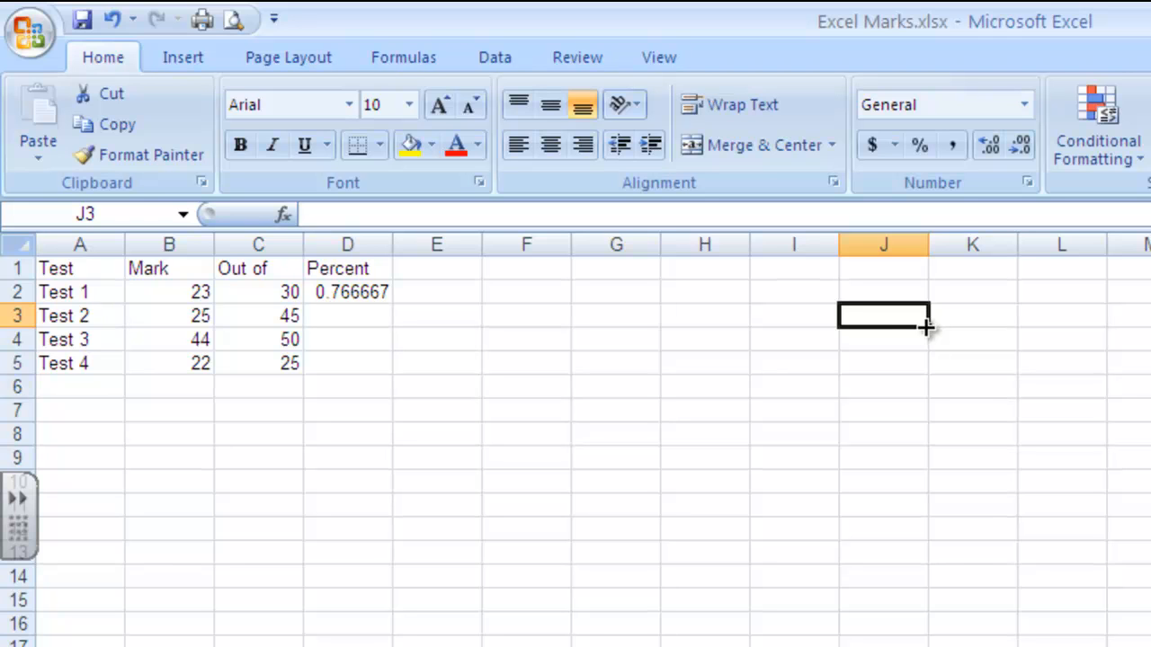
{"action": "type", "text": "*"}
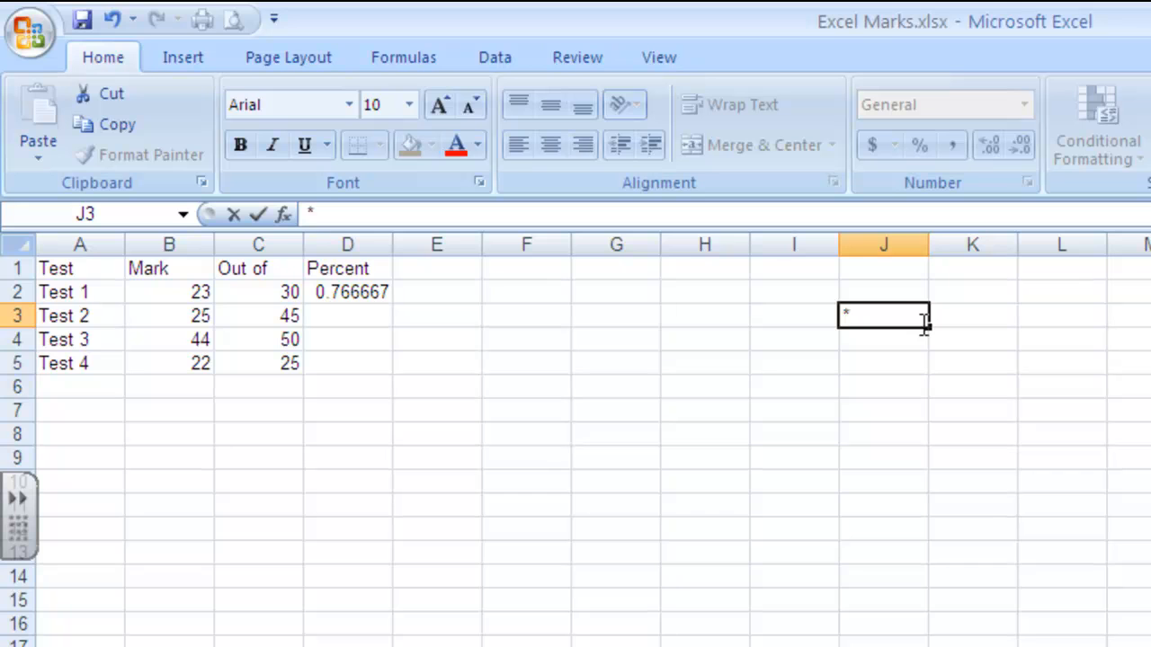
{"action": "key", "text": "Return"}
{"action": "key", "text": "alt"}
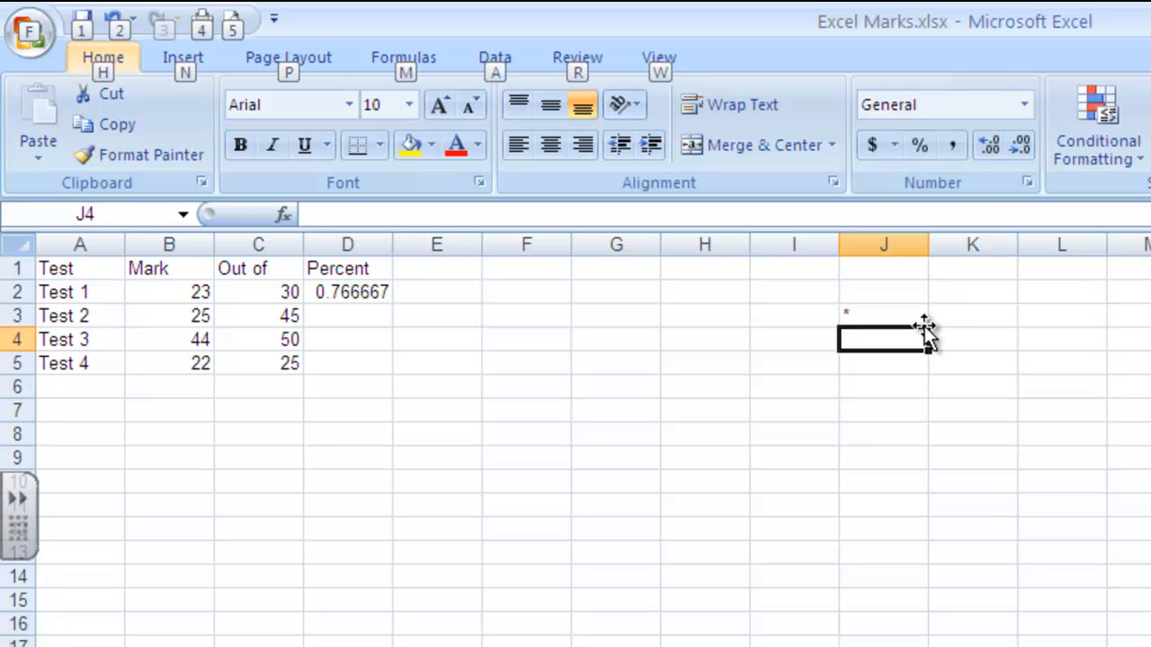
{"action": "key", "text": "Down"}
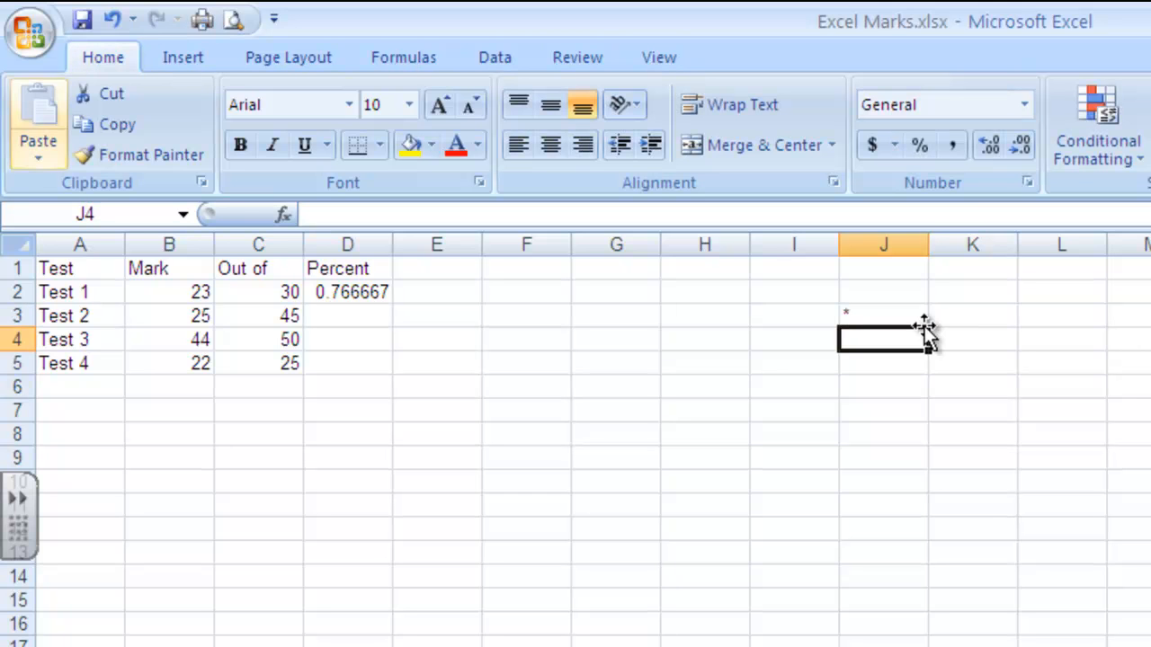
{"action": "key", "text": "Escape"}
{"action": "key", "text": "Up"}
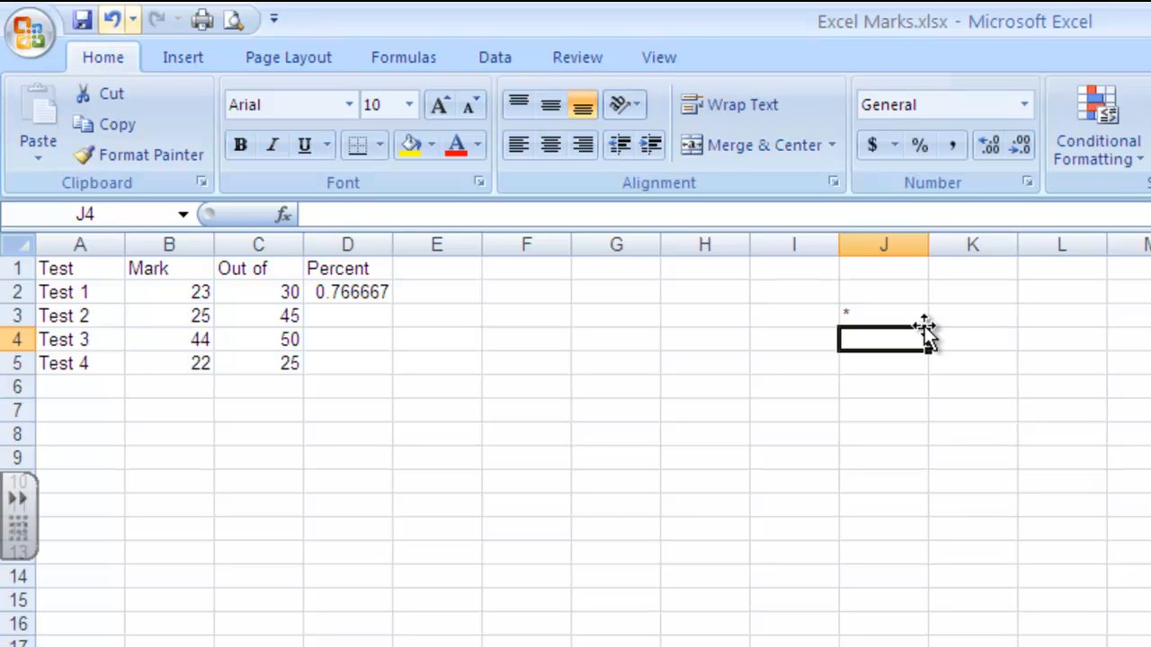
Step: Clear the asterisk from cell J3
{"action": "left_click", "coordinate": [1120, 483]}
{"action": "left_click", "coordinate": [871, 313]}
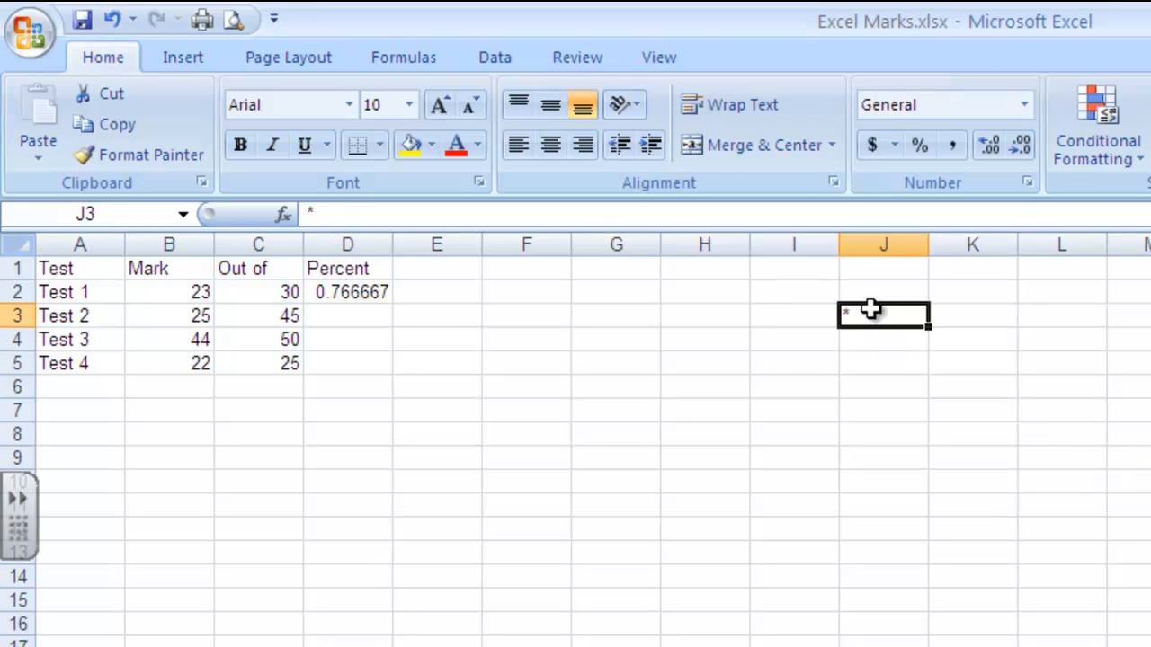
{"action": "key", "text": "Delete"}
{"action": "left_click_drag", "start_coordinate": [954, 339], "coordinate": [941, 380]}
{"action": "left_click", "coordinate": [465, 342]}
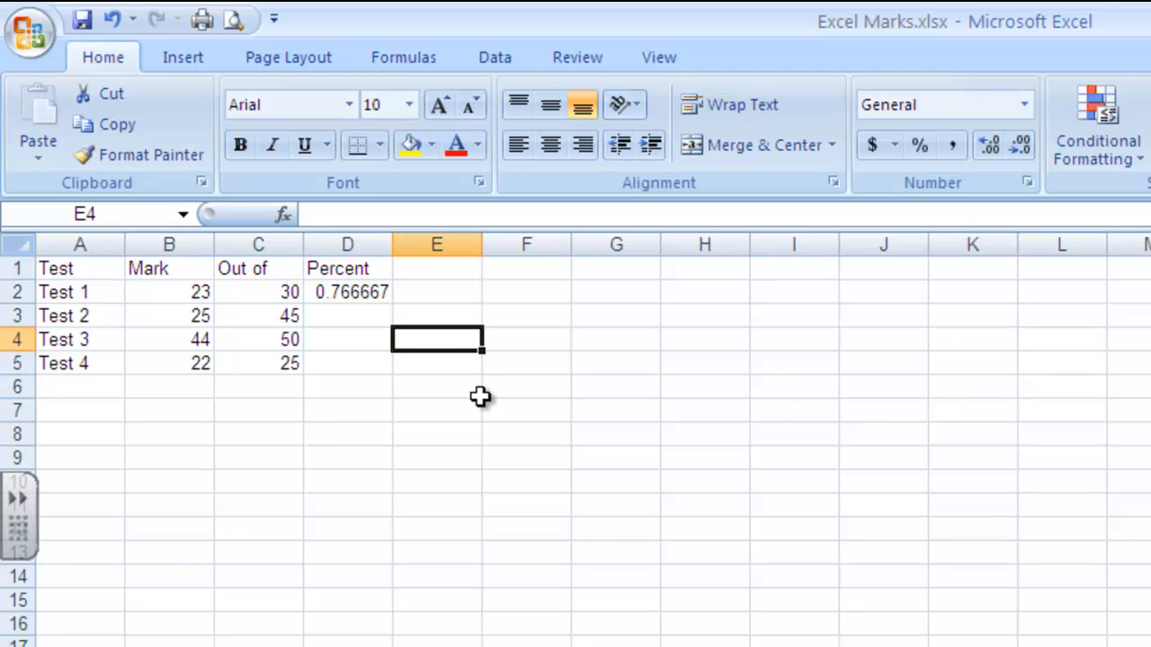
{"action": "left_click", "coordinate": [366, 316]}
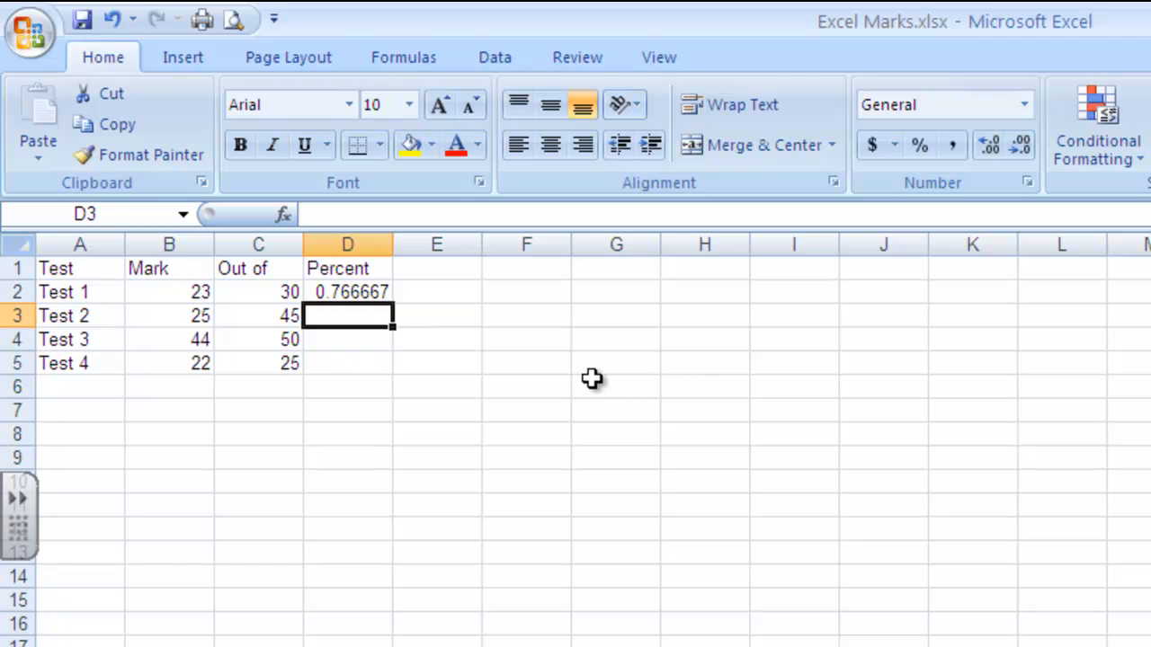
{"action": "scroll", "coordinate": [599, 371], "scroll_direction": "down", "scroll_amount": 1}
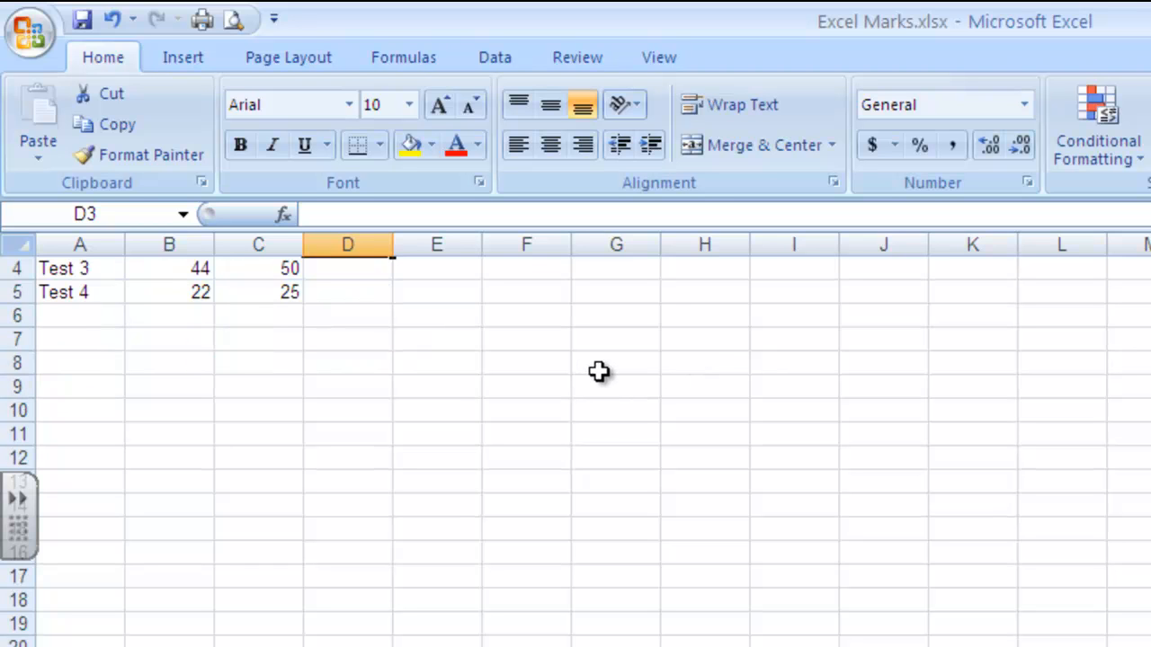
{"action": "scroll", "coordinate": [486, 566], "scroll_direction": "up", "scroll_amount": 1}
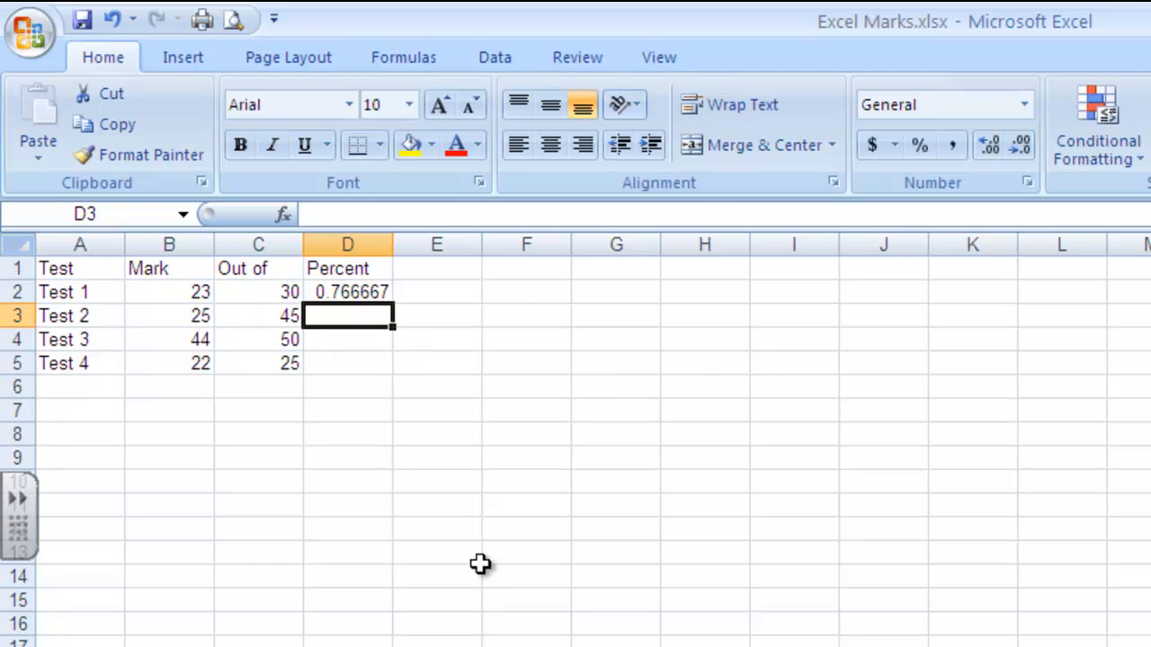
Step: Fill the percentage formula from D2 down through D7, and clear the surplus formulas from D6 and D7
{"action": "left_click", "coordinate": [373, 297]}
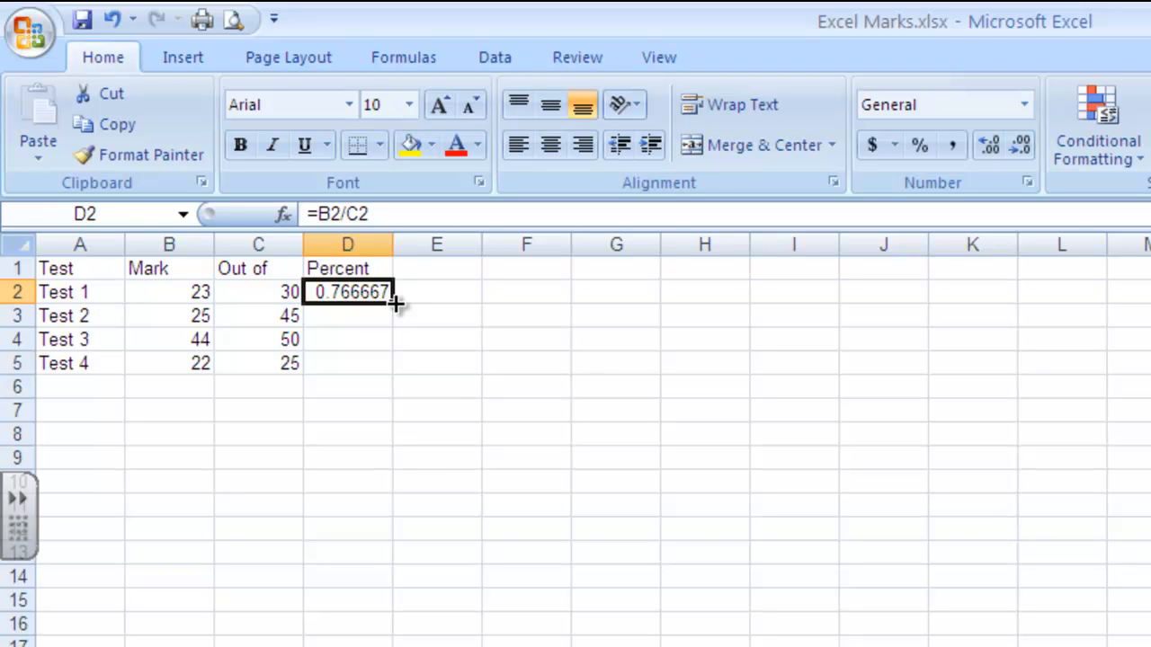
{"action": "left_click_drag", "start_coordinate": [396, 305], "coordinate": [405, 422]}
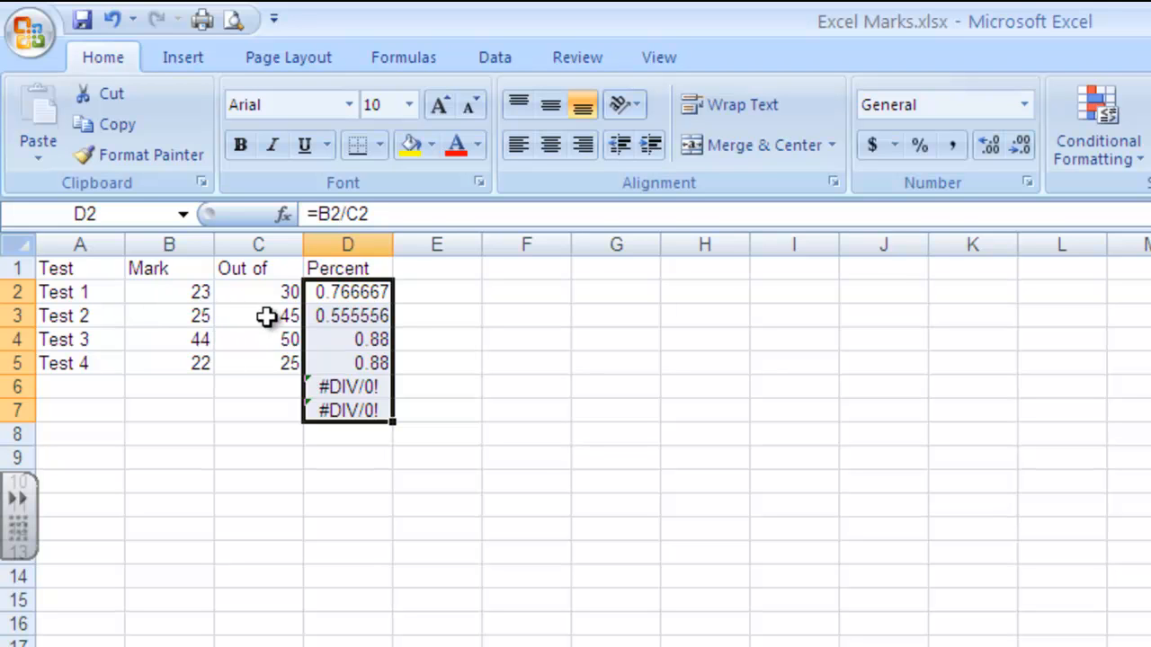
{"action": "left_click", "coordinate": [342, 388]}
{"action": "key", "text": "Delete"}
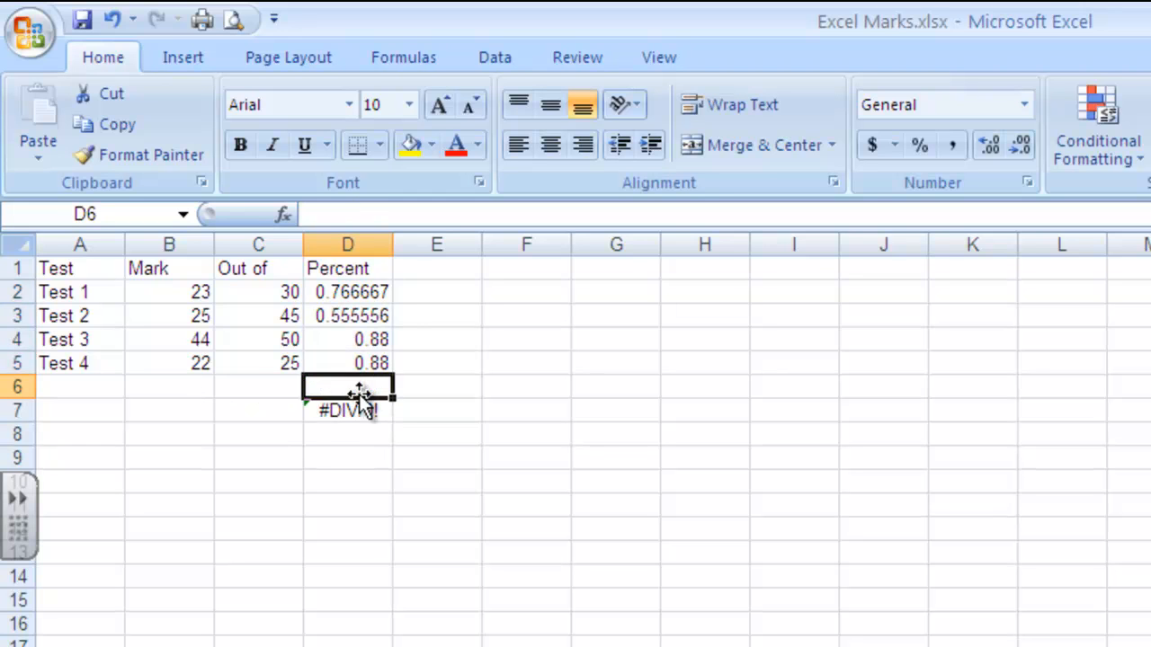
{"action": "left_click", "coordinate": [360, 409]}
{"action": "key", "text": "Delete"}
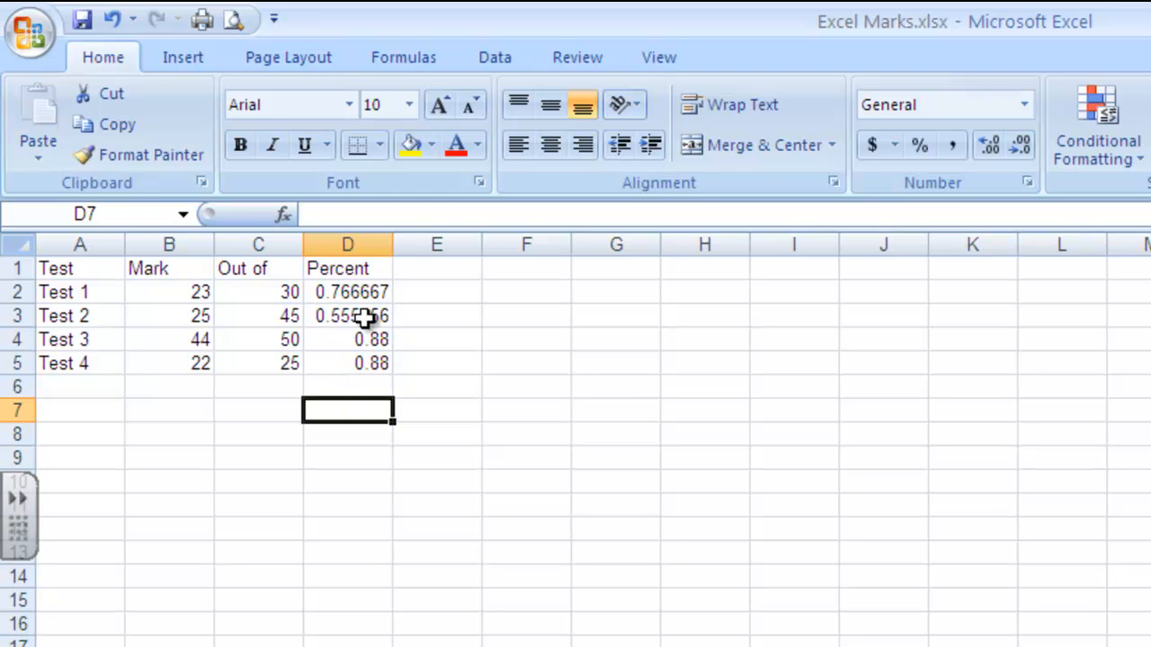
Step: Check the cell references in the formula filled into D5 for Test 4
{"action": "left_click", "coordinate": [372, 363]}
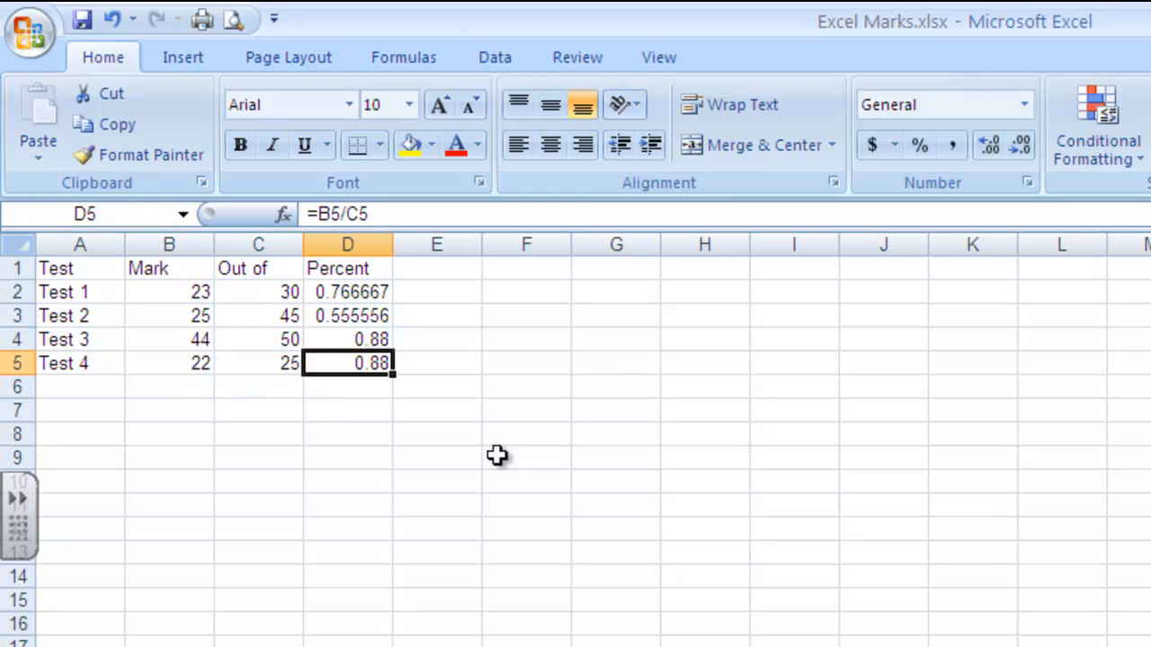
{"action": "left_click", "coordinate": [603, 410]}
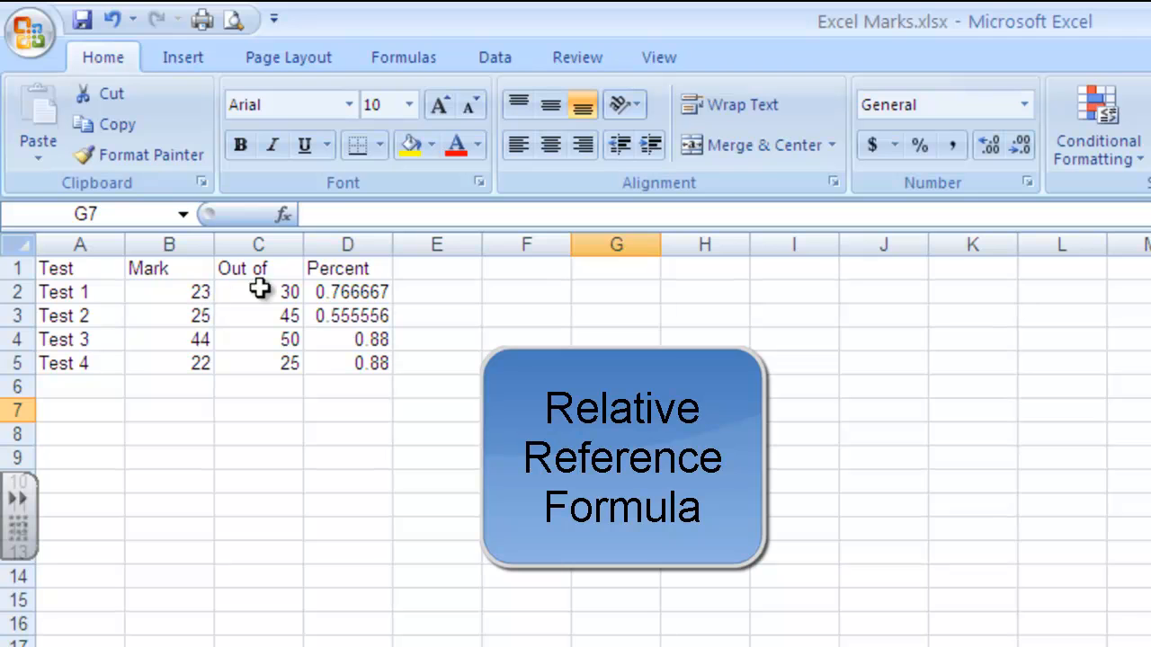
Step: Compare the relative cell references in the Percent formulas for Test 1 in D2 and Test 2 in D3
{"action": "left_click", "coordinate": [373, 292]}
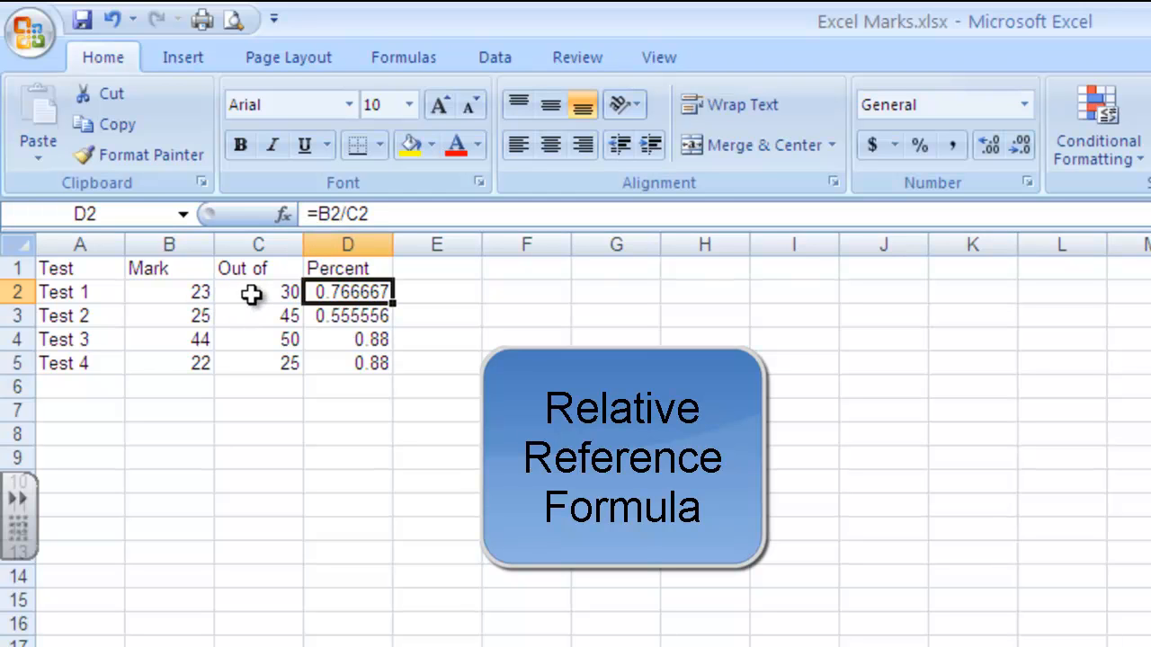
{"action": "left_click", "coordinate": [369, 312]}
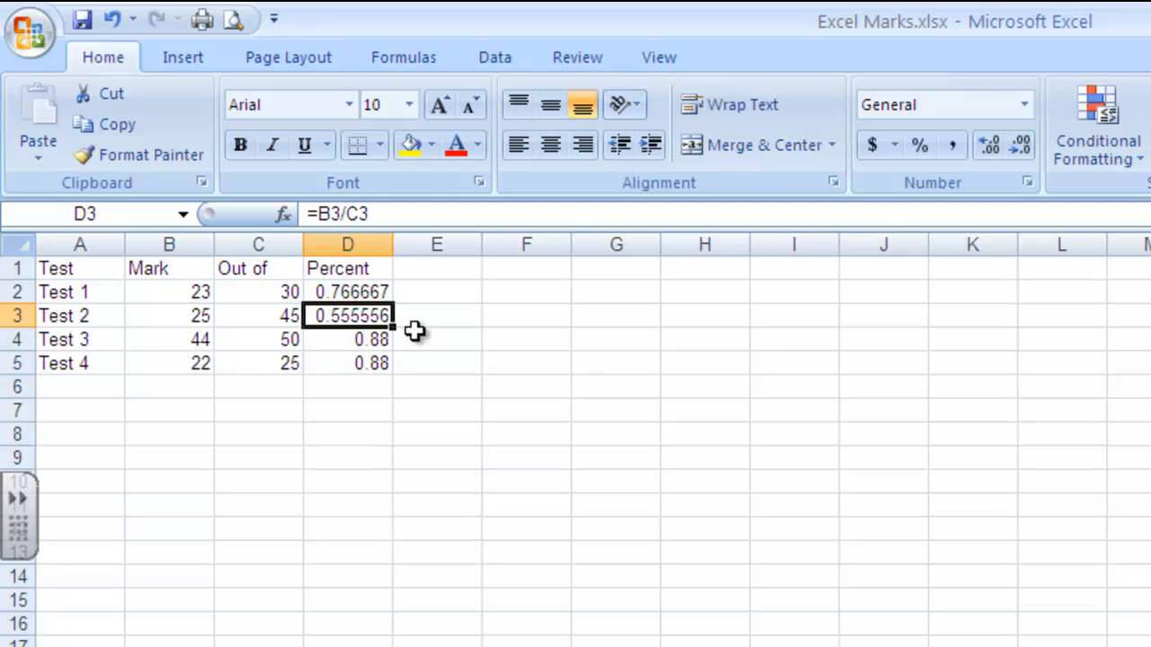
{"action": "left_click", "coordinate": [332, 414]}
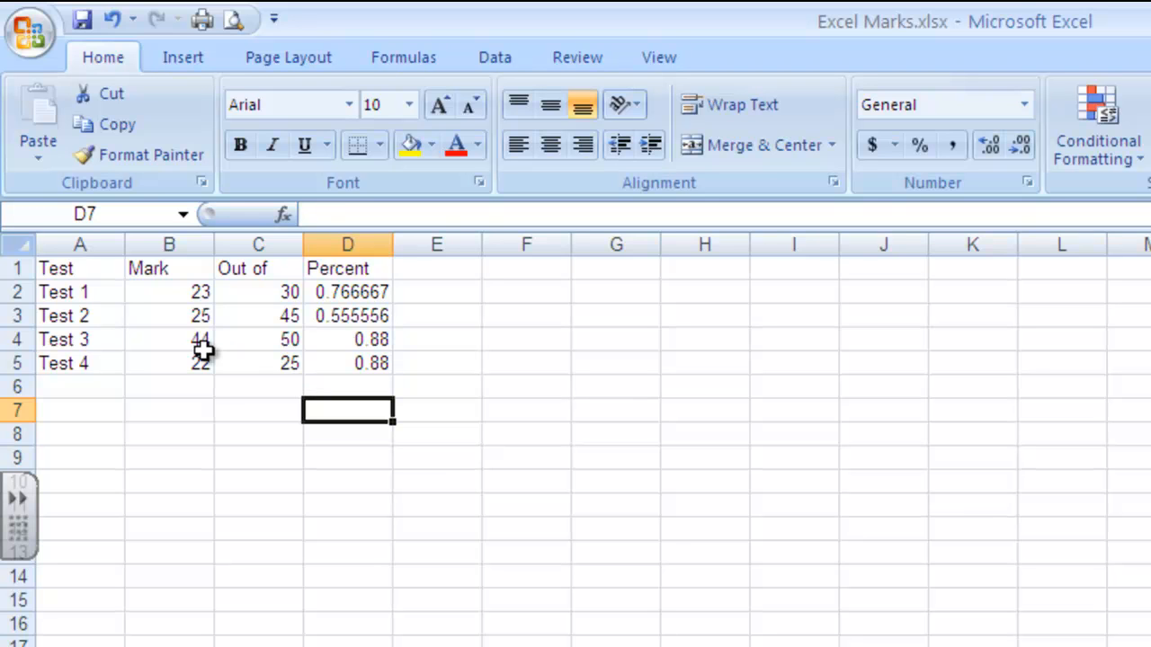
Step: Set the Test 4 mark in B5 to 25 to test the percentage recalculation, and undo that change
{"action": "left_click", "coordinate": [184, 365]}
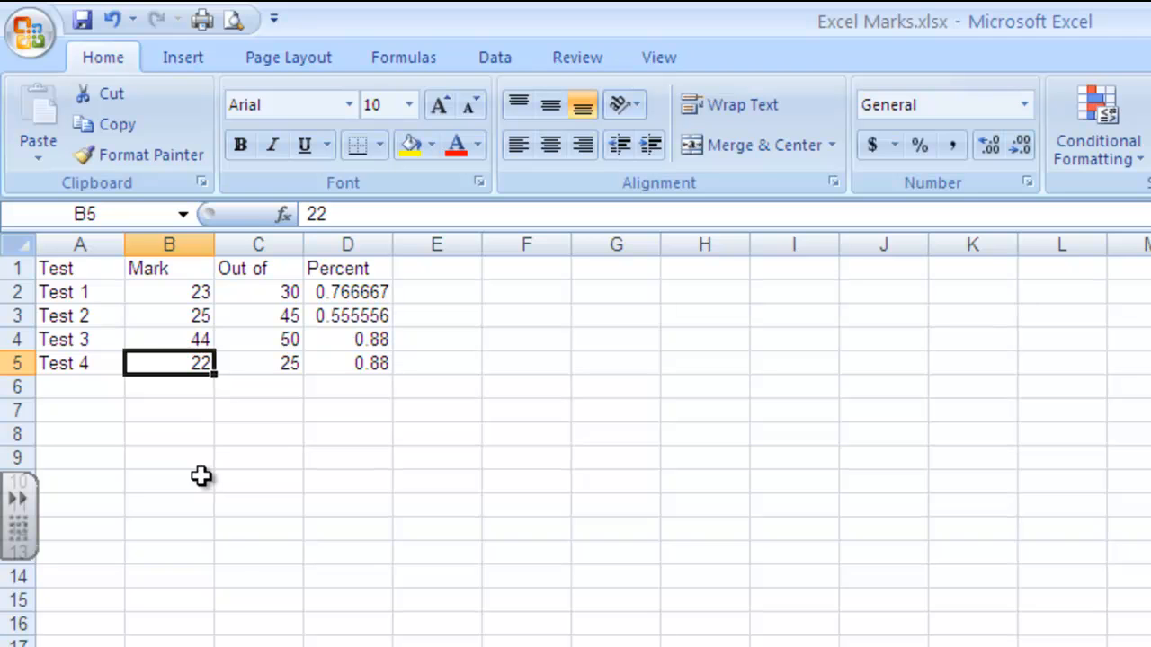
{"action": "type", "text": "25"}
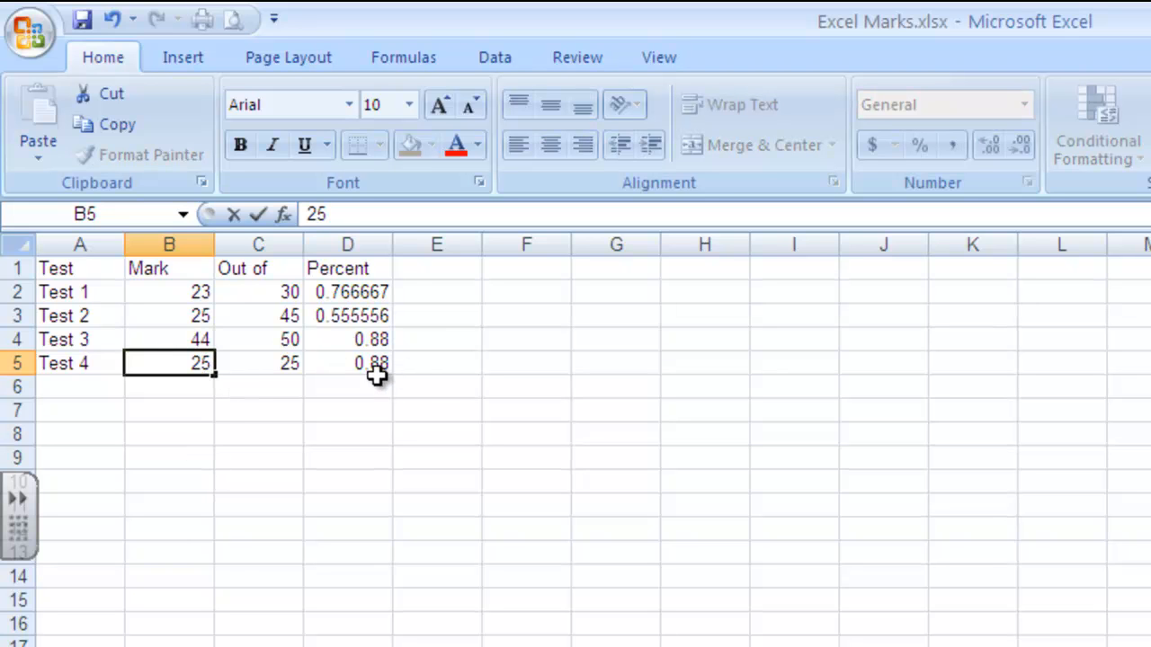
{"action": "key", "text": "Return"}
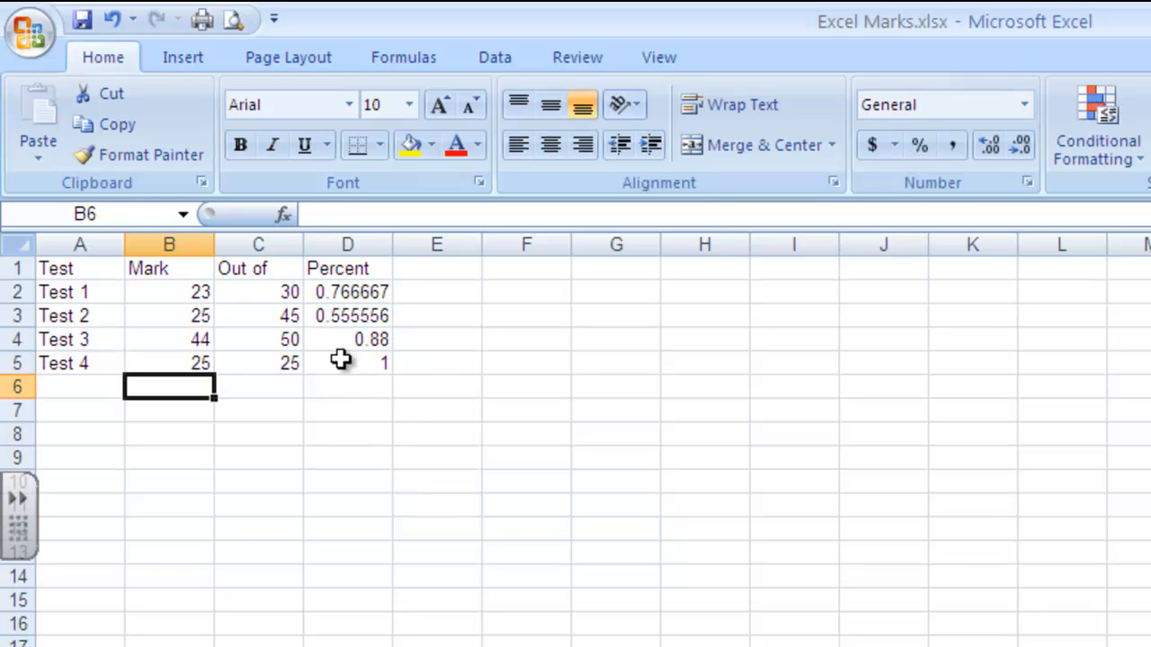
{"action": "left_click", "coordinate": [109, 22]}
{"action": "left_click", "coordinate": [323, 459]}
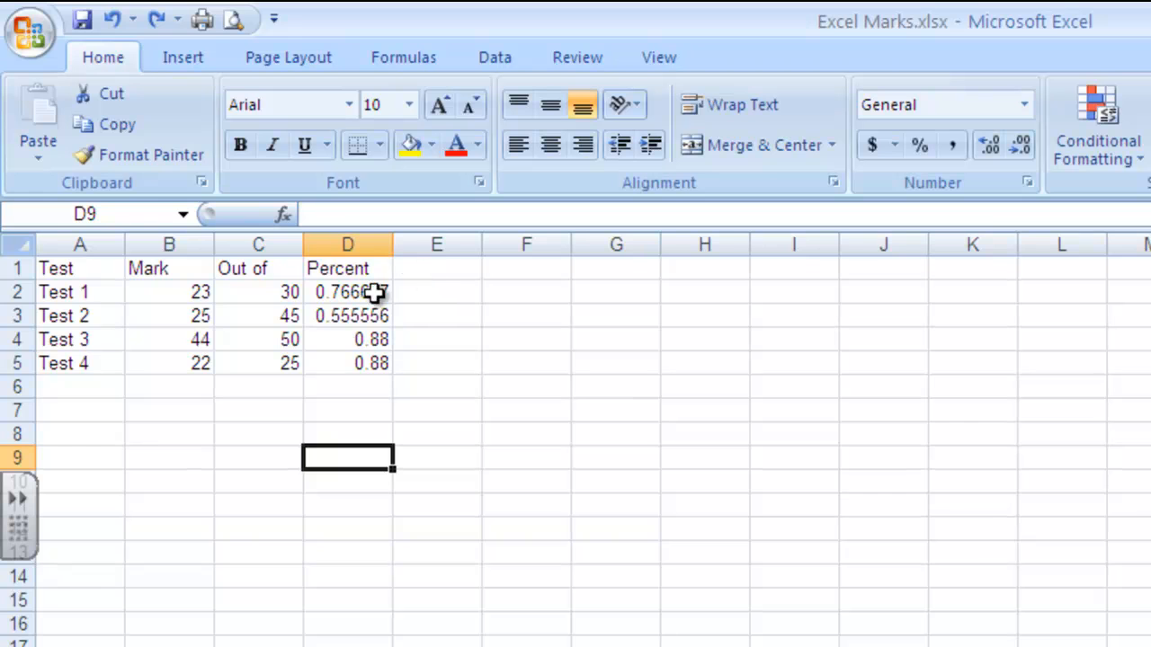
Step: Format the Percent results in D2 through D5 with the percentage number style and save the workbook
{"action": "left_click_drag", "start_coordinate": [360, 297], "coordinate": [362, 359]}
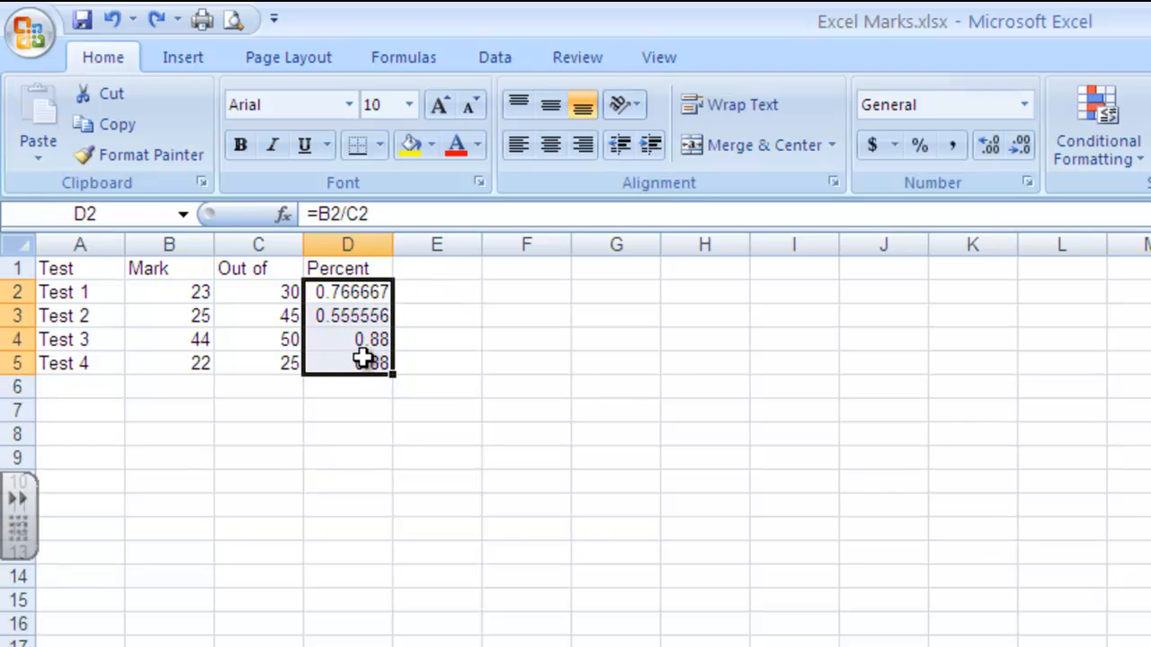
{"action": "left_click", "coordinate": [917, 141]}
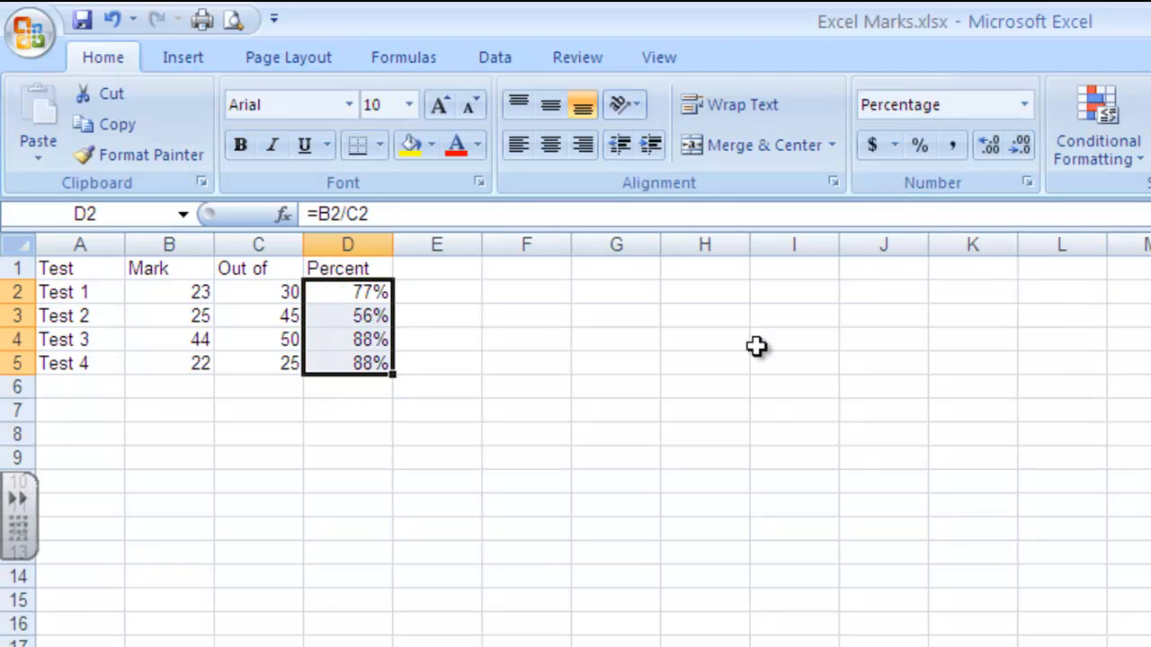
{"action": "left_click", "coordinate": [609, 380]}
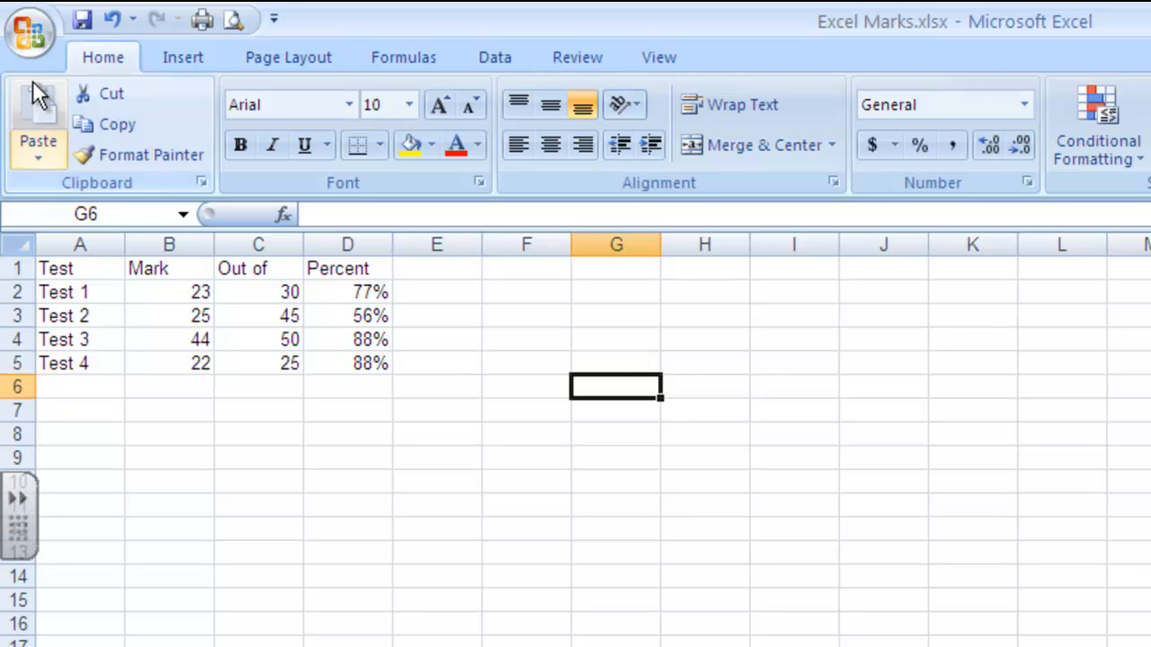
{"action": "left_click", "coordinate": [80, 18]}
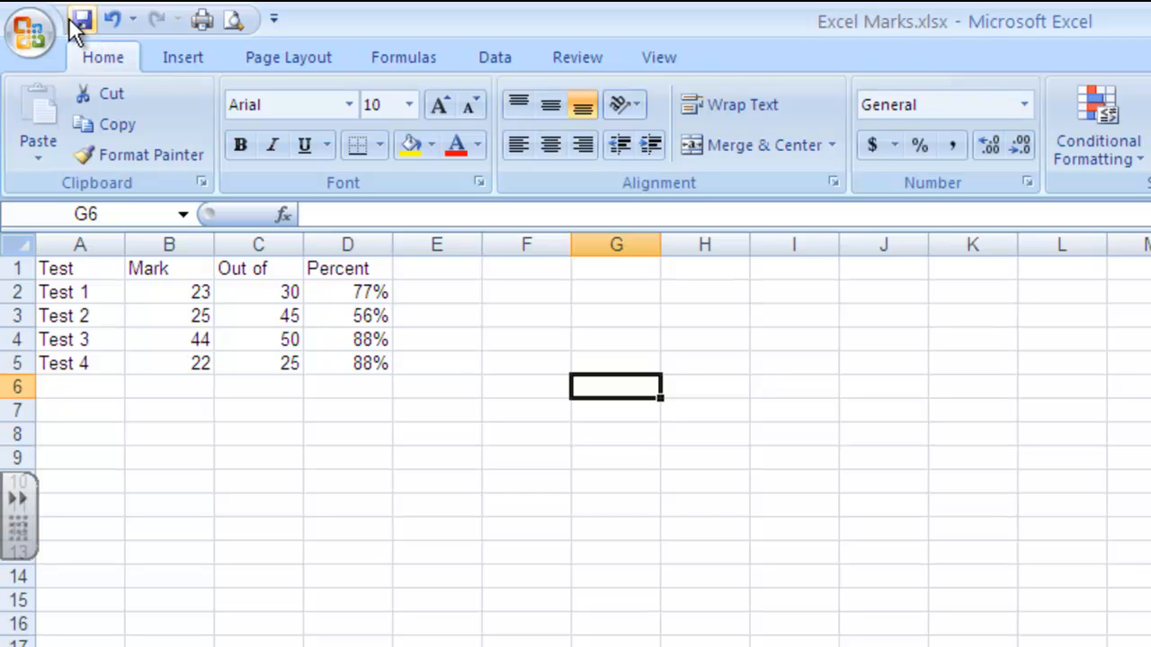